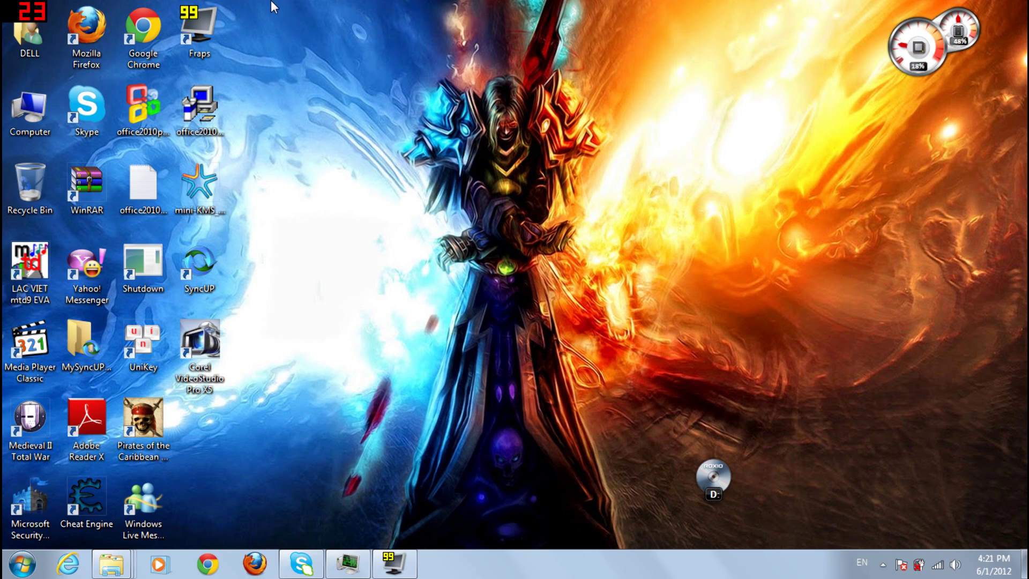
# Make two drag selections across the Windows desktop shortcut icons
pyautogui.moveTo(261, 3); pyautogui.dragTo(946, 320)
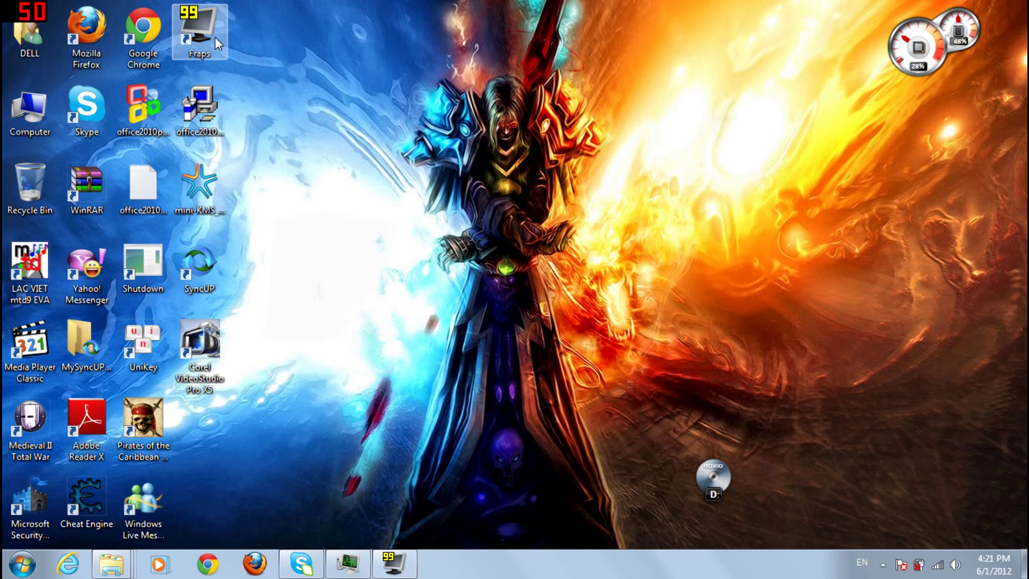
pyautogui.moveTo(318, 10); pyautogui.dragTo(966, 455)
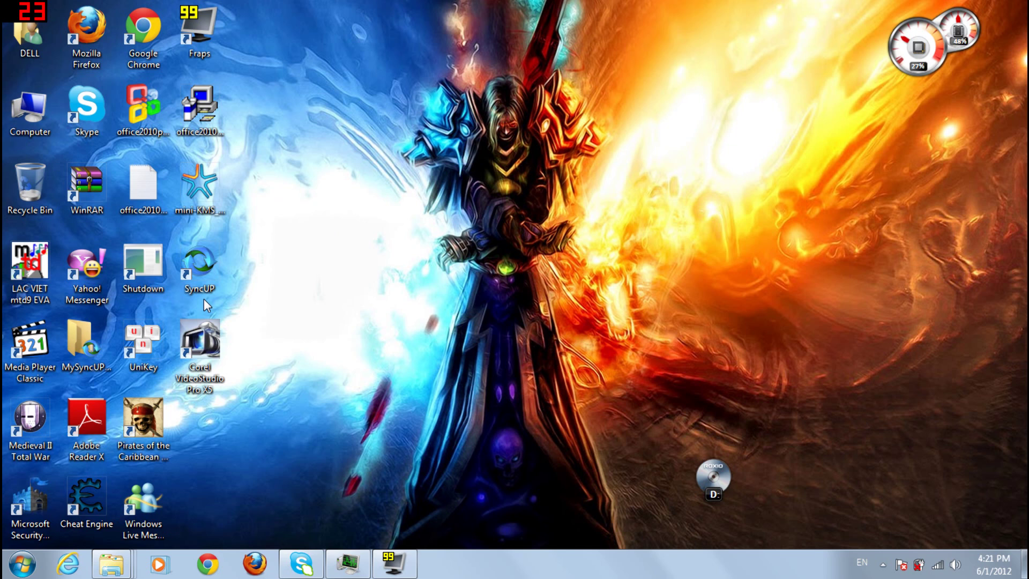
# Launch Corel VideoStudio Pro X5 from its desktop shortcut and close the Corel Guide window
pyautogui.doubleClick(196, 336)
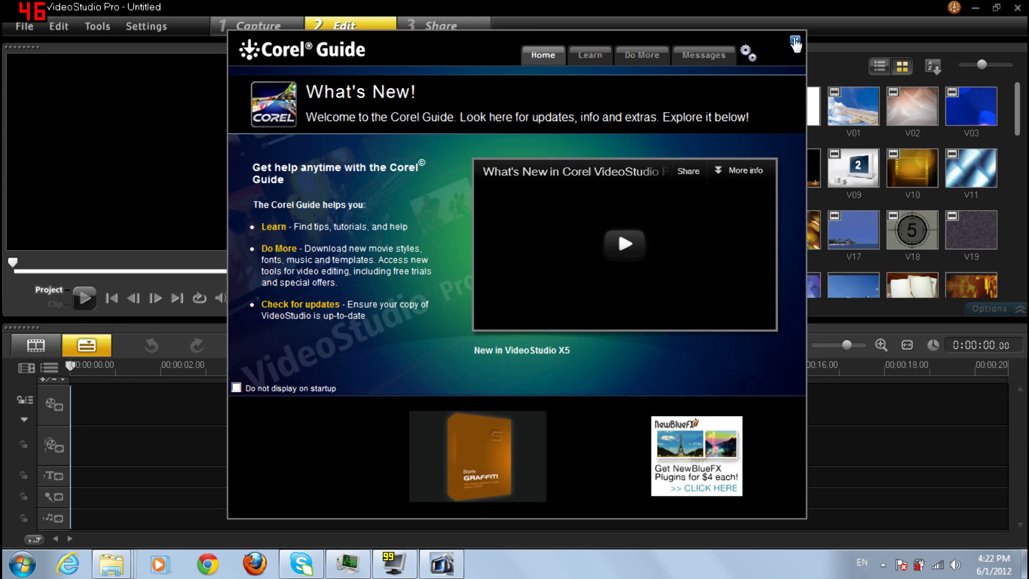
pyautogui.click(795, 40)
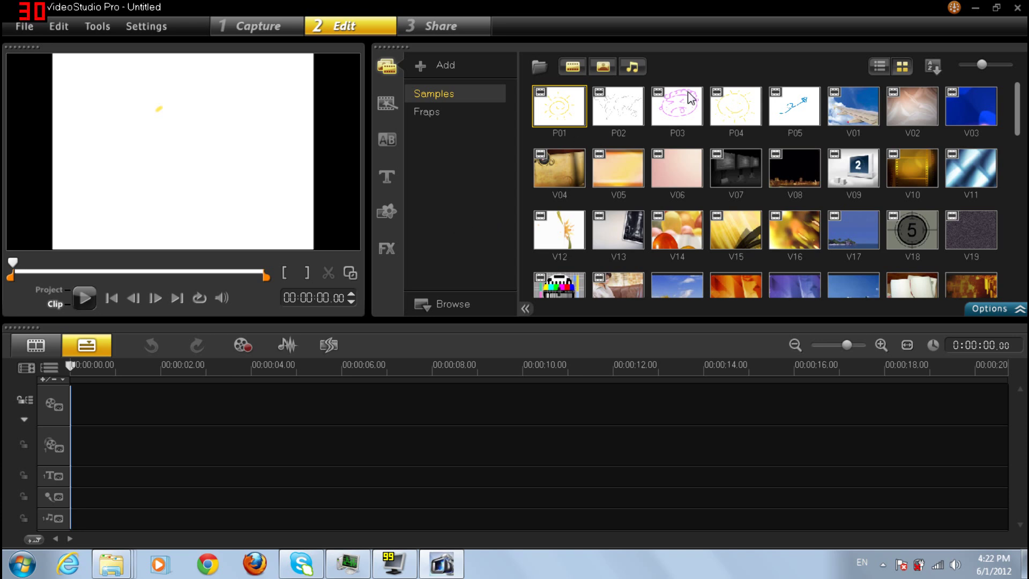
# Preview the P03 sketch clip and scroll through the sample library
pyautogui.click(677, 107)
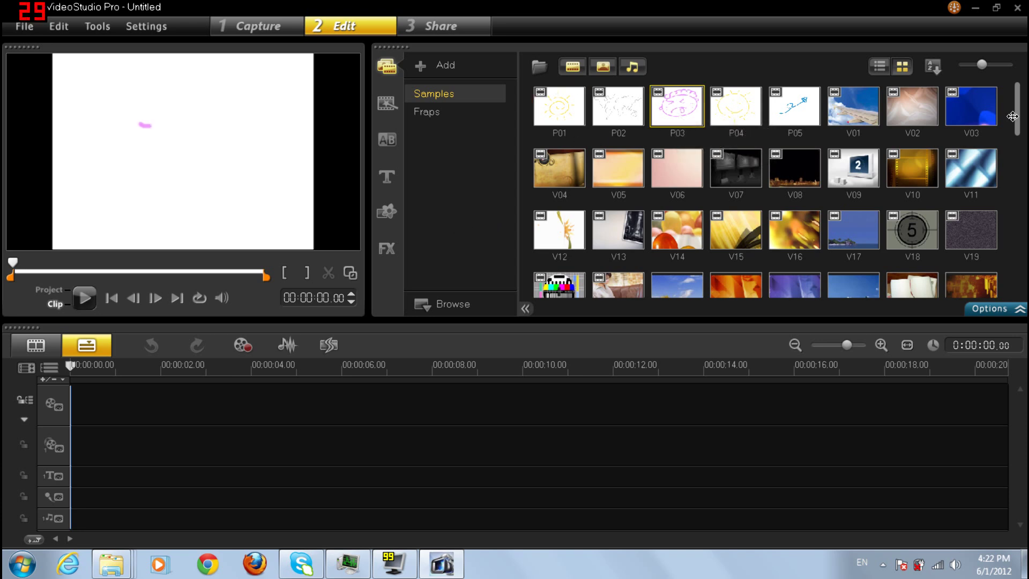
pyautogui.scroll(-10, 1011, 124)
pyautogui.scroll(6, 1007, 161)
pyautogui.scroll(3, 1005, 137)
# Place P04 on the video track, preview its sun drawing, and drag S06 toward the timeline
pyautogui.moveTo(746, 111)
pyautogui.mouseDown()
pyautogui.moveTo(507, 188)
pyautogui.moveTo(281, 405)
pyautogui.moveTo(137, 436)
pyautogui.moveTo(103, 416)
pyautogui.moveTo(125, 402)
pyautogui.mouseUp()
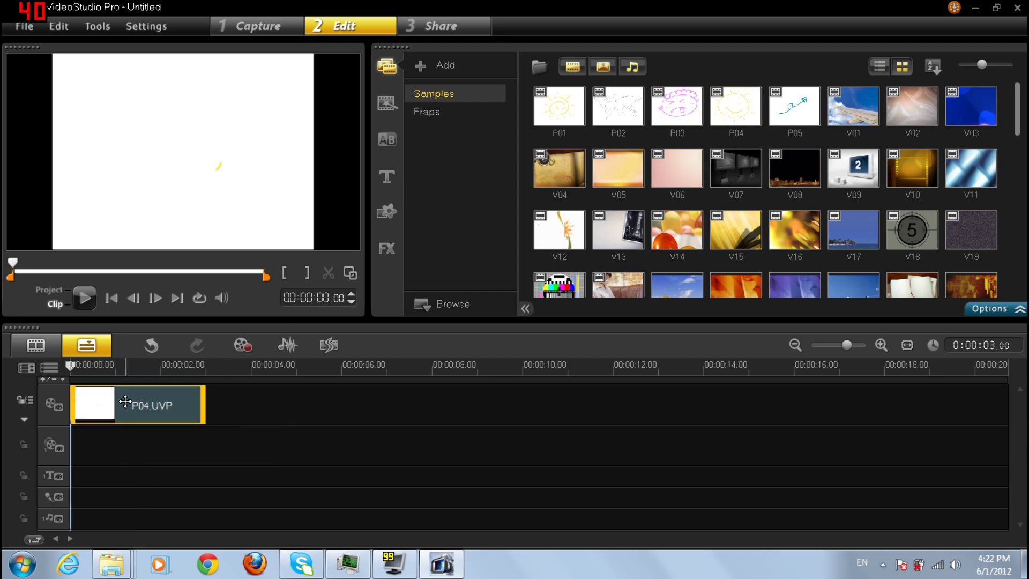
pyautogui.click(87, 298)
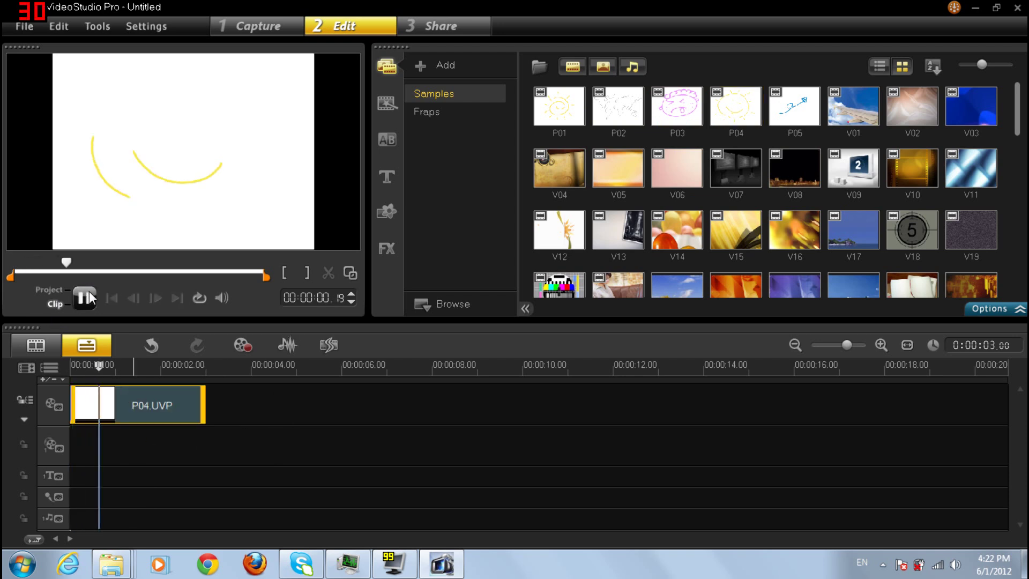
pyautogui.click(86, 296)
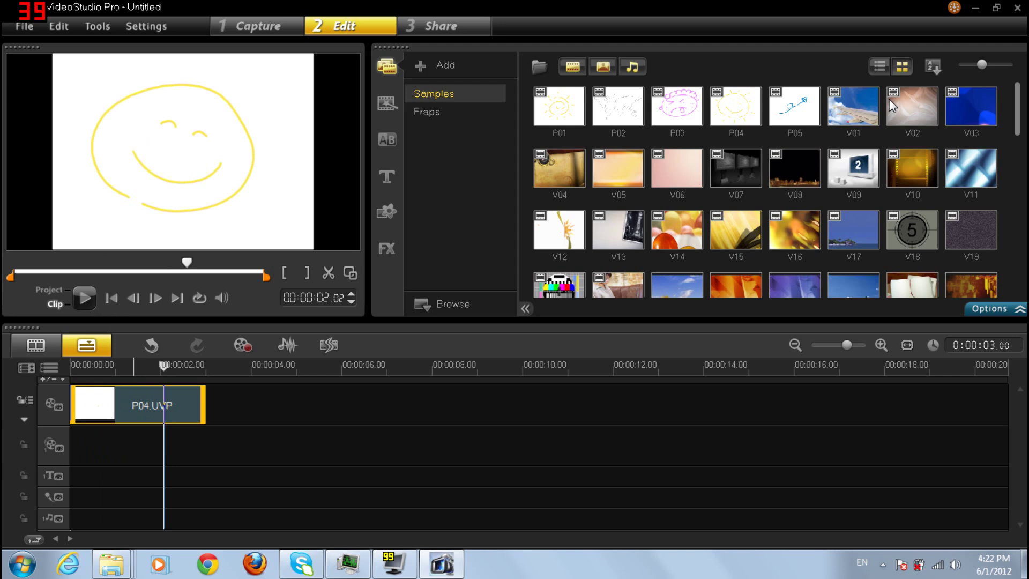
pyautogui.moveTo(1017, 115); pyautogui.dragTo(1014, 265)
pyautogui.moveTo(696, 171); pyautogui.dragTo(559, 245)
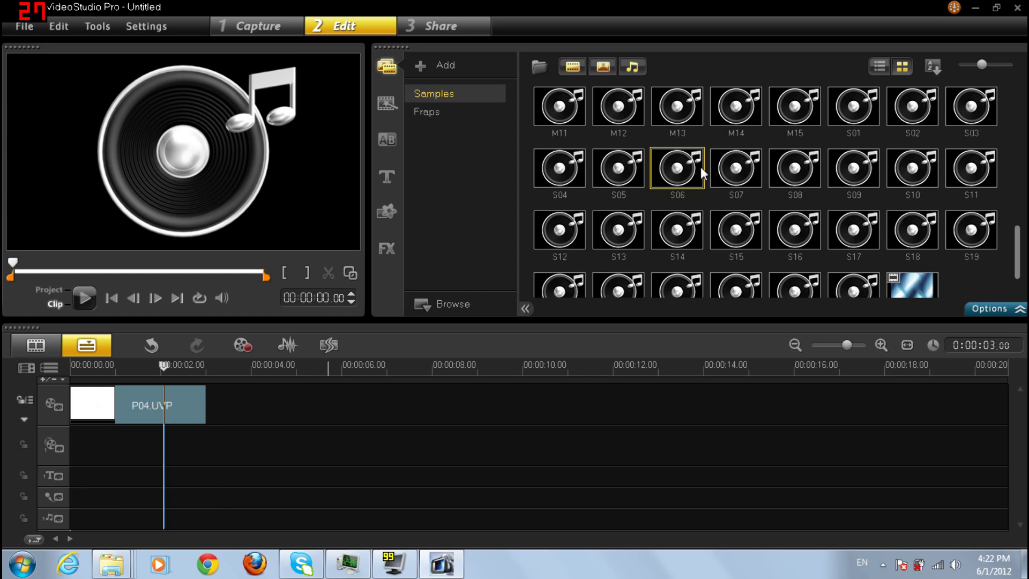
# Drop S06 onto an audio track and trim S06.mpa to end with P04.UVP at 3 seconds
pyautogui.moveTo(703, 172); pyautogui.dragTo(305, 420)
pyautogui.moveTo(666, 193); pyautogui.dragTo(126, 496)
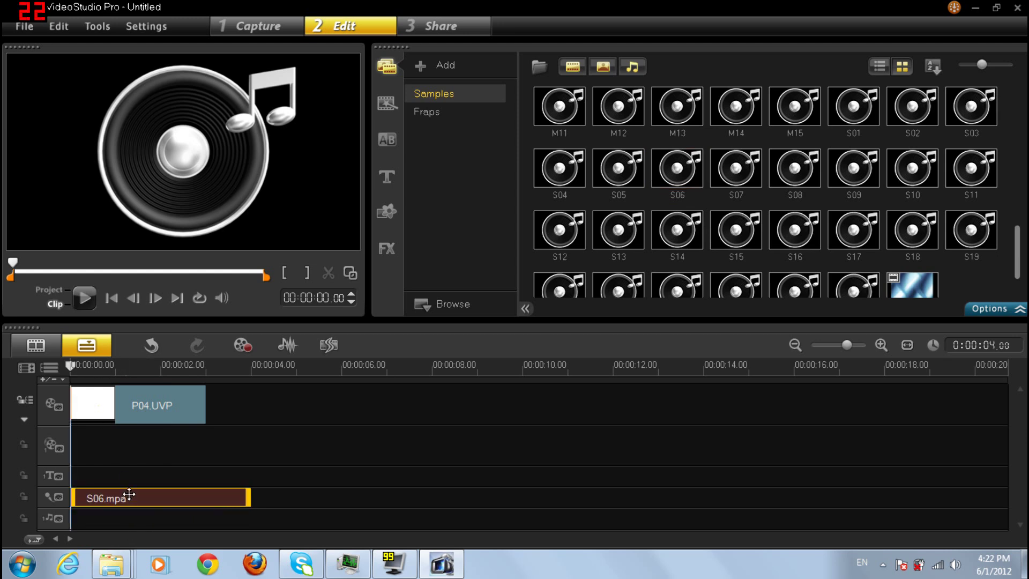
pyautogui.click(140, 412)
pyautogui.moveTo(205, 403); pyautogui.dragTo(269, 402)
pyautogui.click(225, 496)
pyautogui.moveTo(249, 497); pyautogui.dragTo(204, 499)
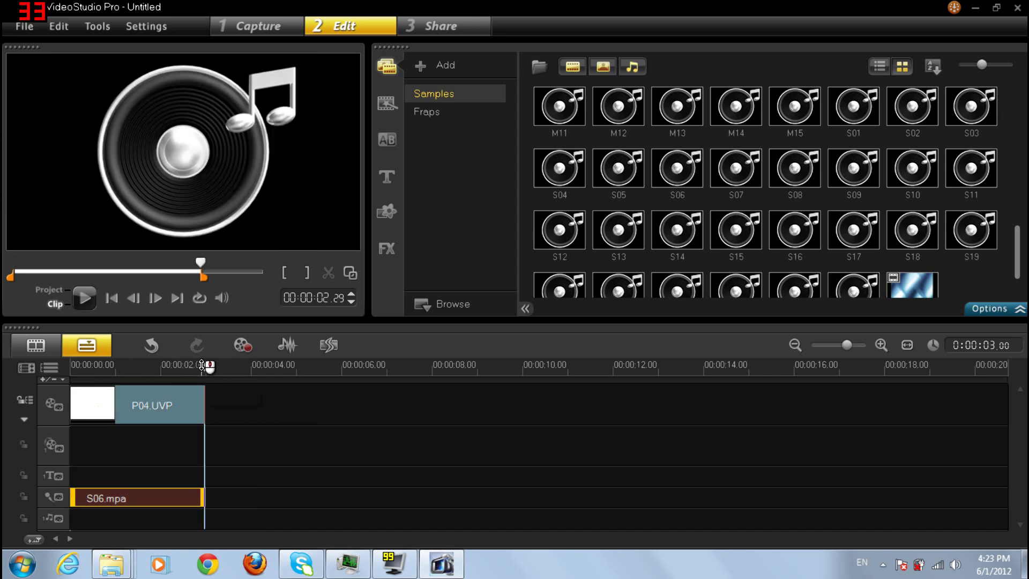
# Play the whole project from the start, then stop playback
pyautogui.click(71, 366)
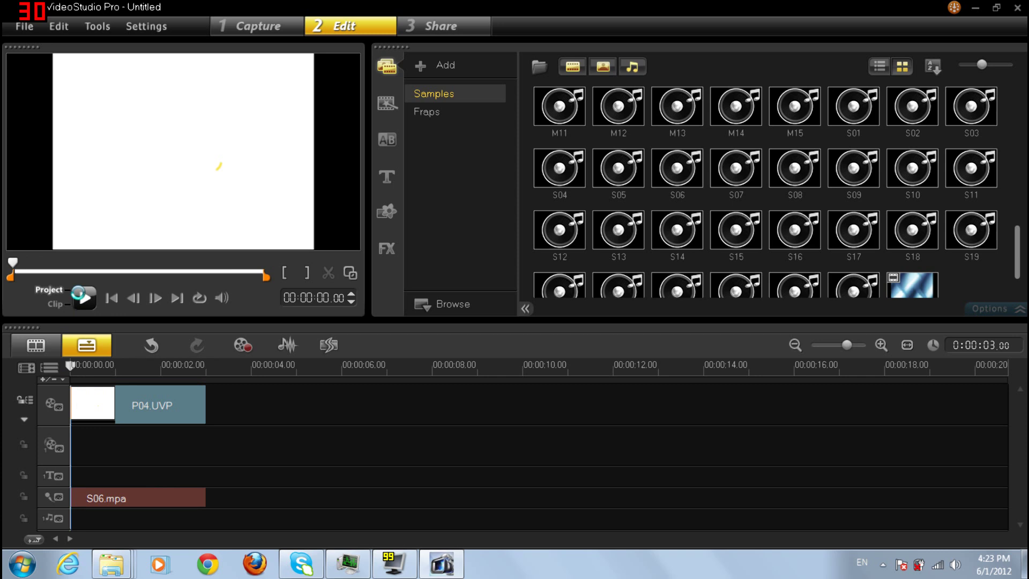
pyautogui.click(80, 294)
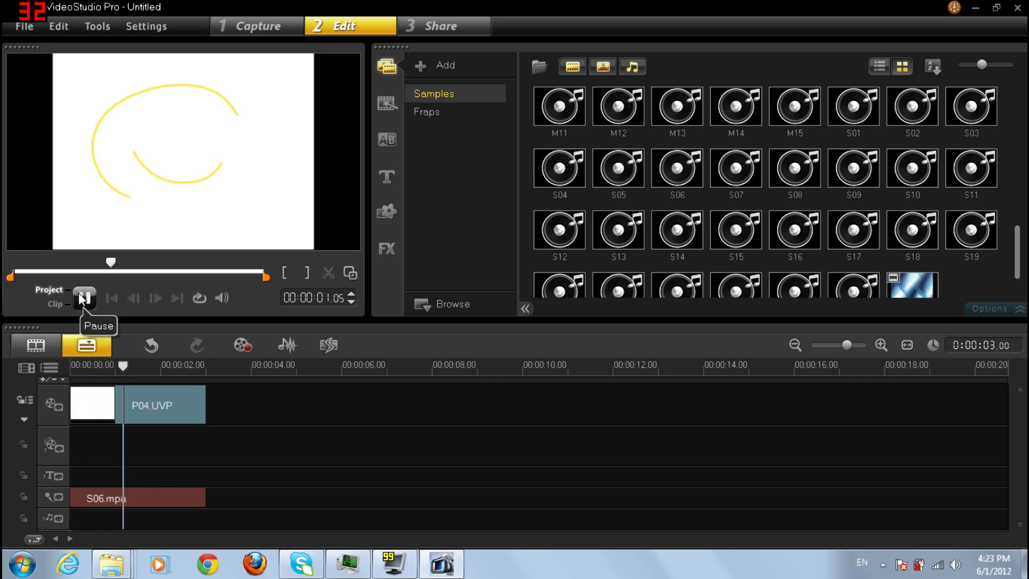
pyautogui.click(80, 295)
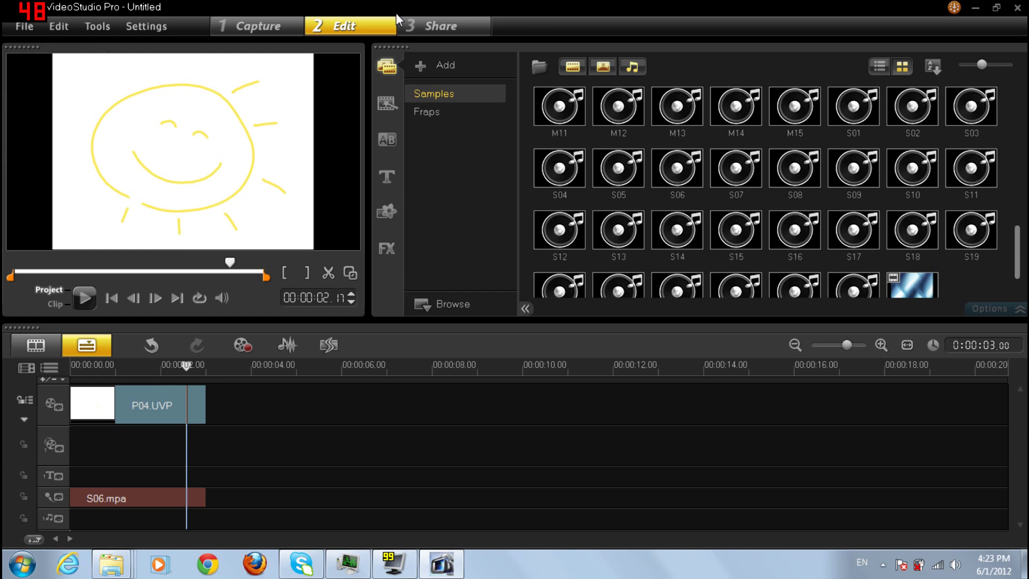
# In the Share workspace, browse the Create Video File templates such as WMV and MPEG-4
pyautogui.click(433, 34)
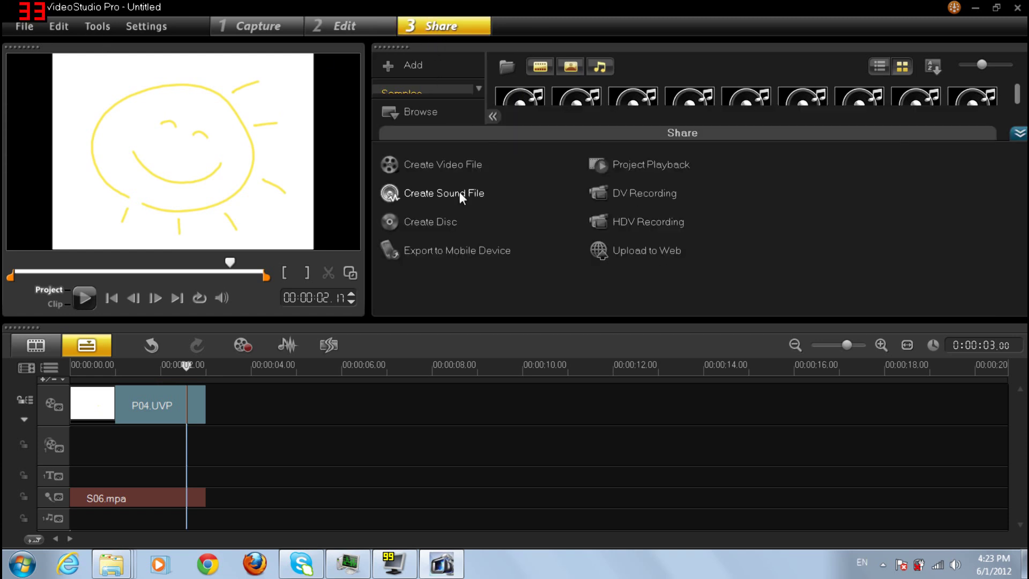
pyautogui.click(465, 172)
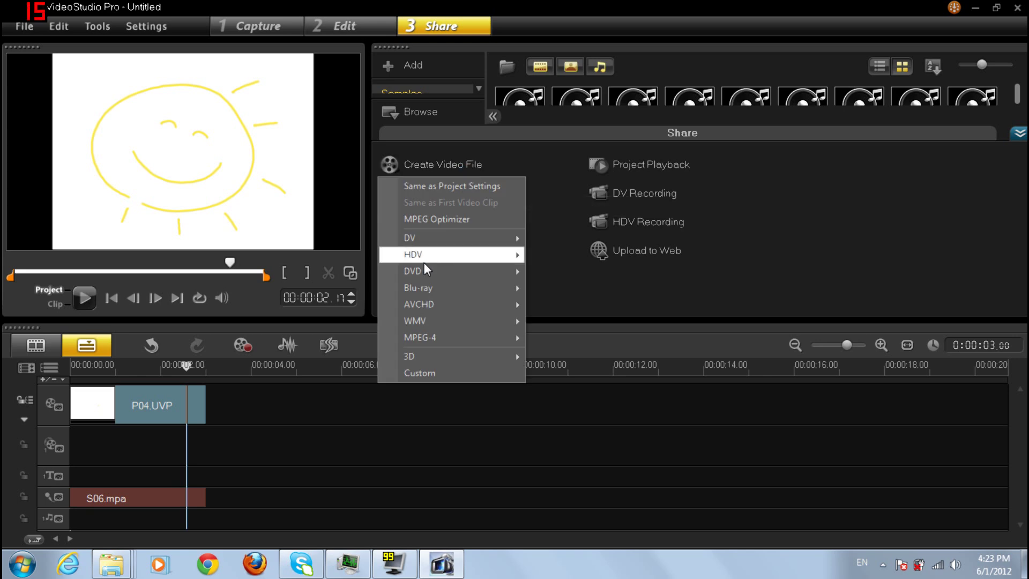
pyautogui.moveTo(420, 275)
pyautogui.moveTo(440, 317)
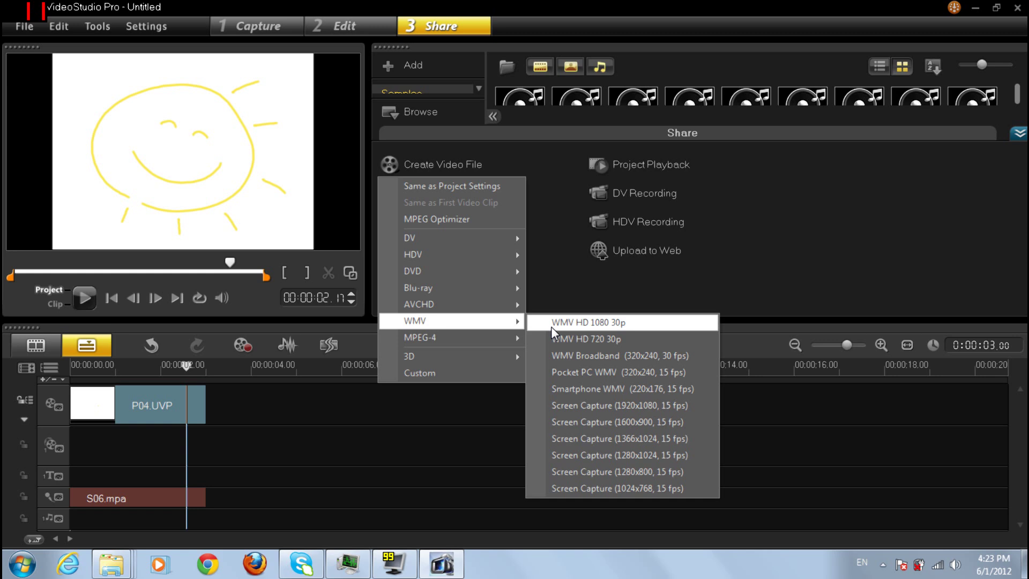
pyautogui.moveTo(515, 336)
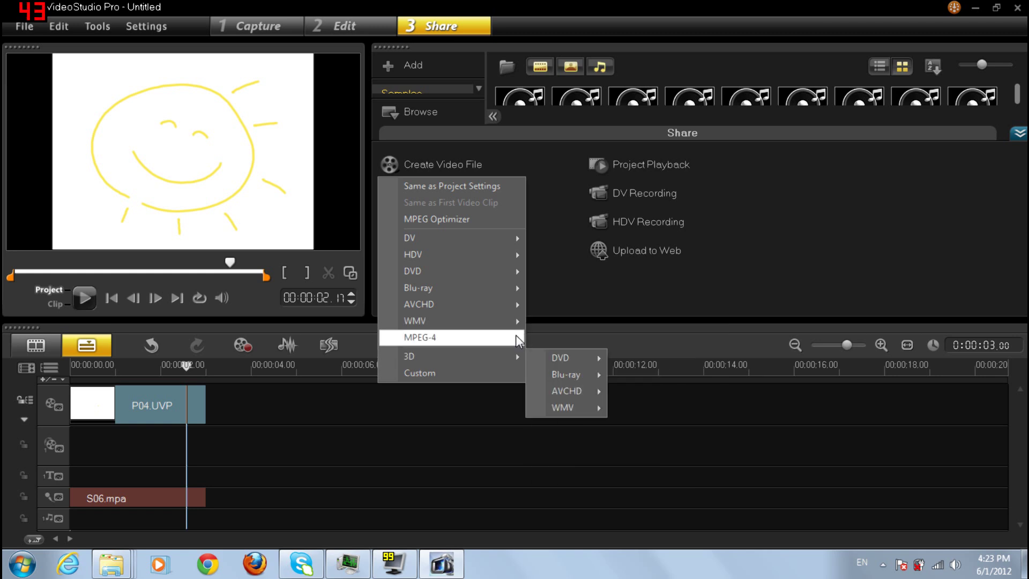
# Choose a custom output format saved as Windows Media Video (*.wmv;*.asf)
pyautogui.click(468, 376)
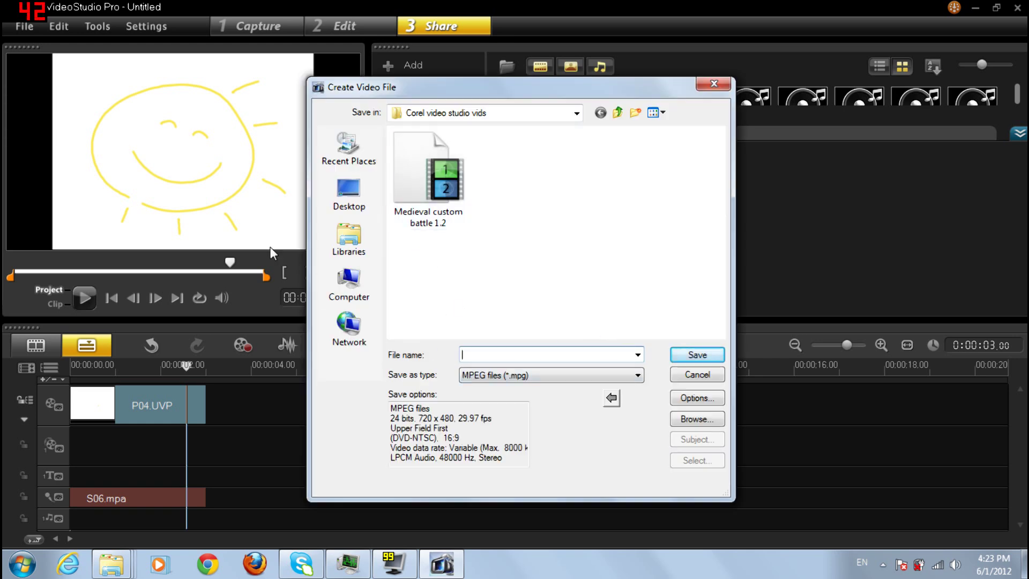
pyautogui.click(555, 379)
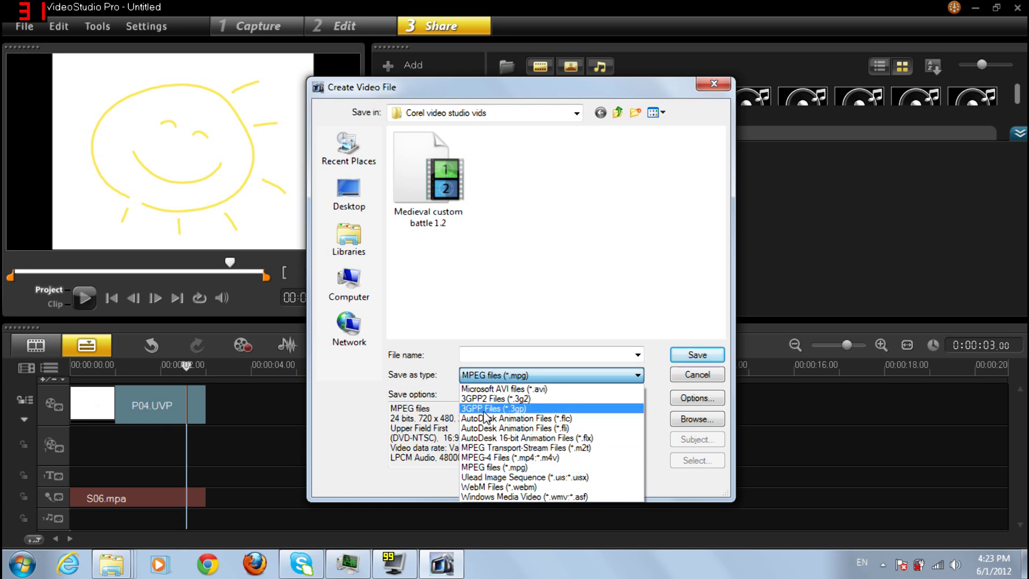
pyautogui.click(490, 497)
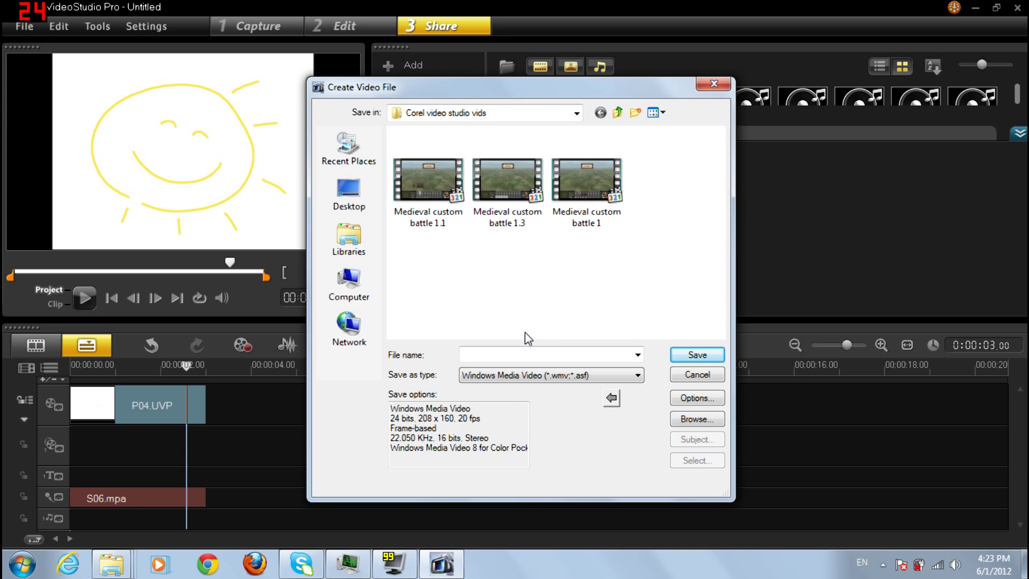
# Set the WMV options to Corel Screen Capture Profile 1920x1080 with 16:9 display aspect ratio
pyautogui.click(686, 400)
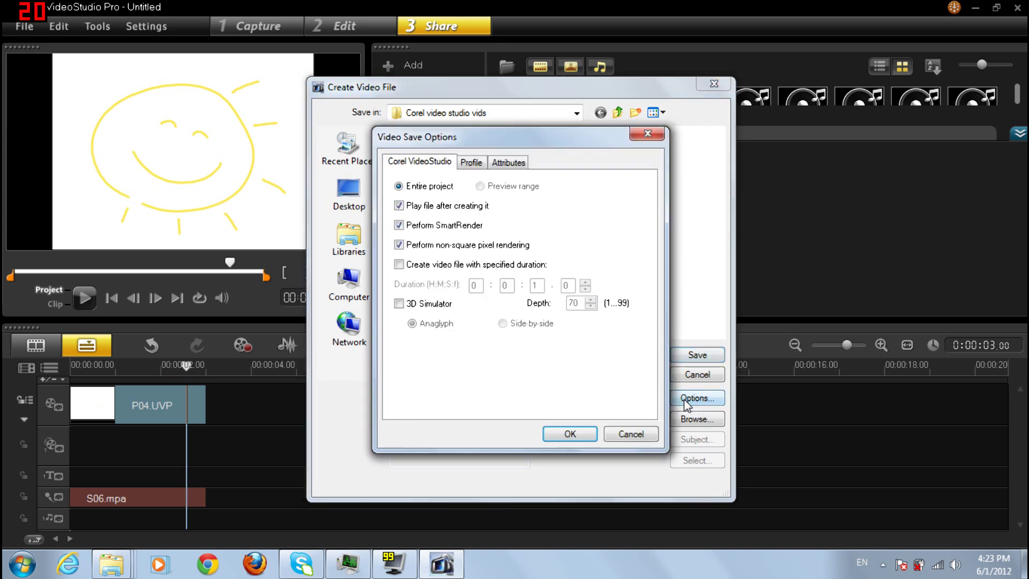
pyautogui.click(497, 170)
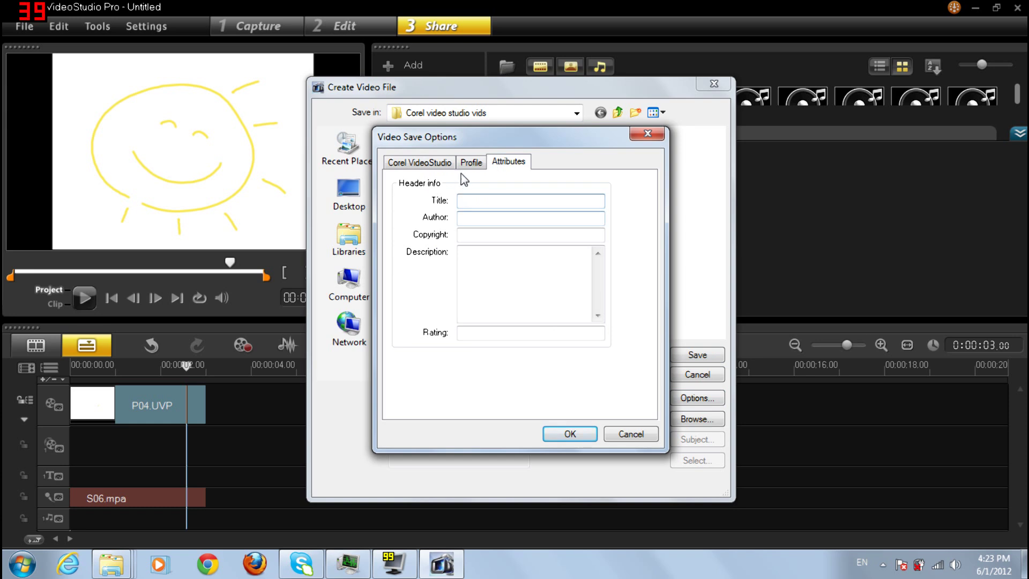
pyautogui.click(469, 163)
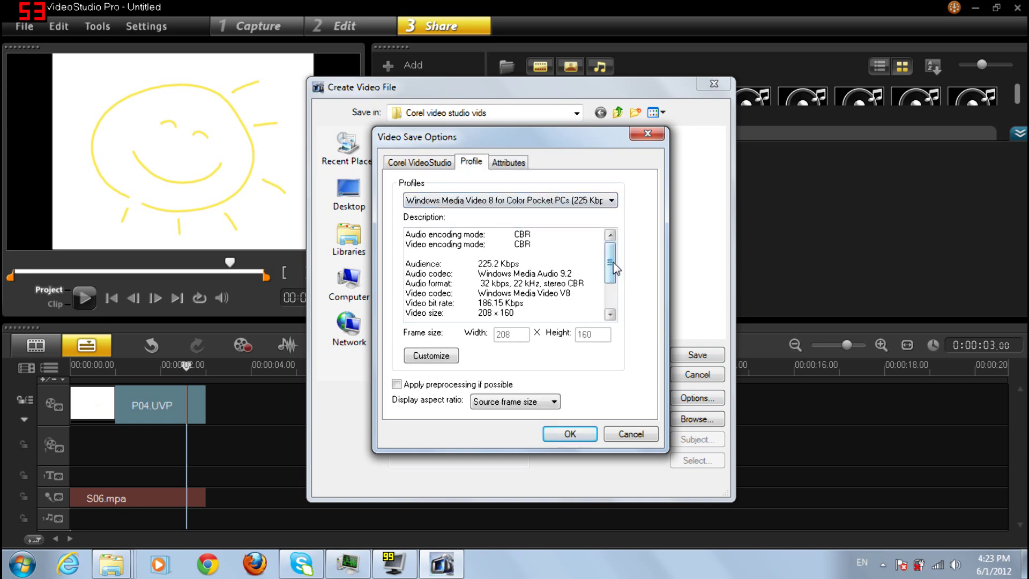
pyautogui.click(574, 202)
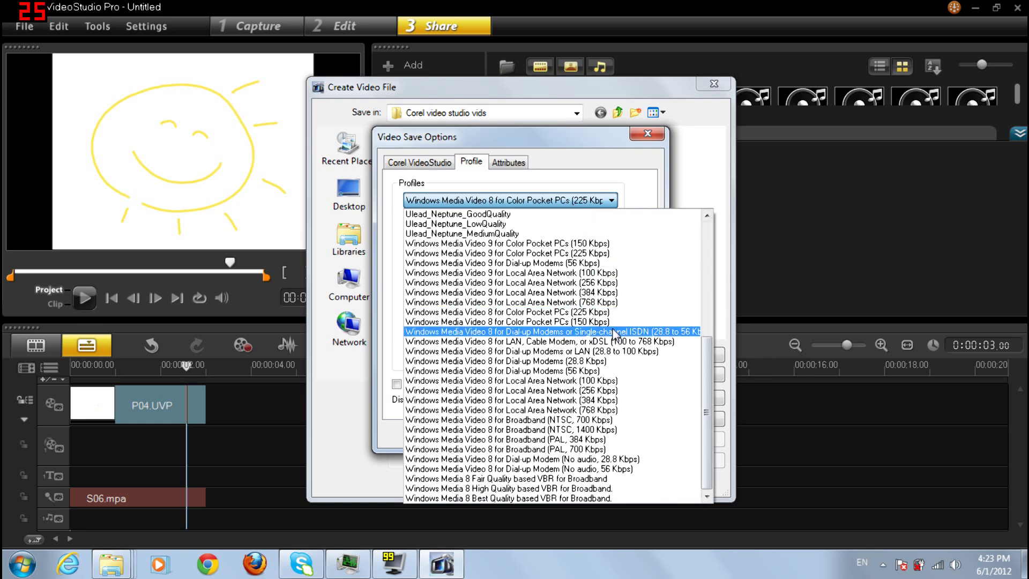
pyautogui.scroll(7, 697, 301)
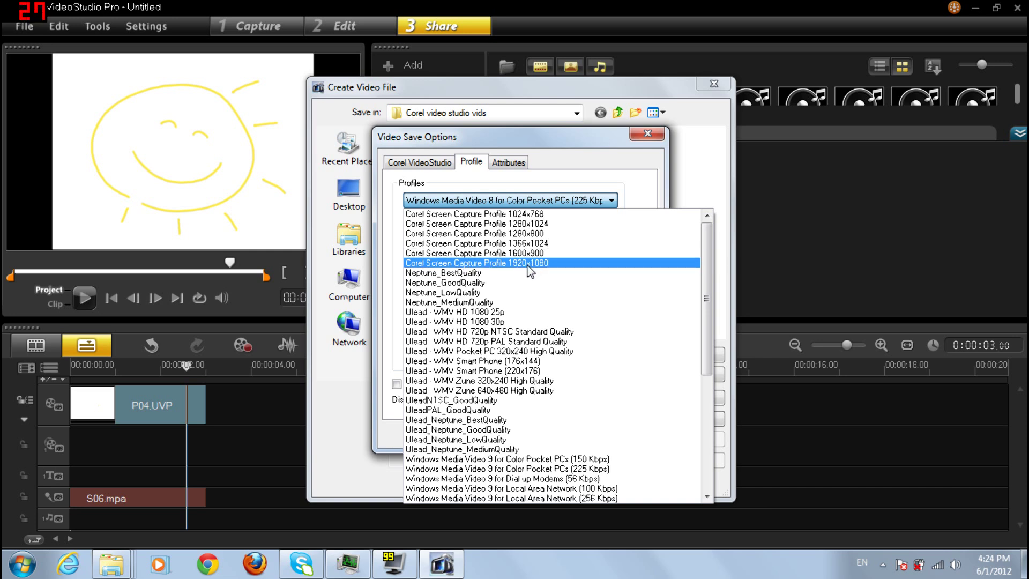
pyautogui.click(530, 263)
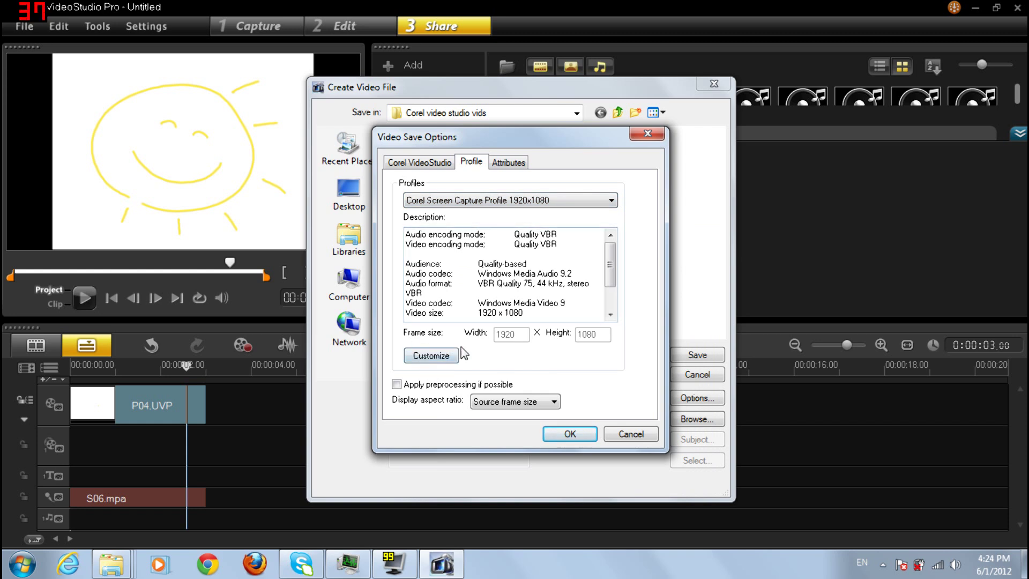
pyautogui.click(498, 406)
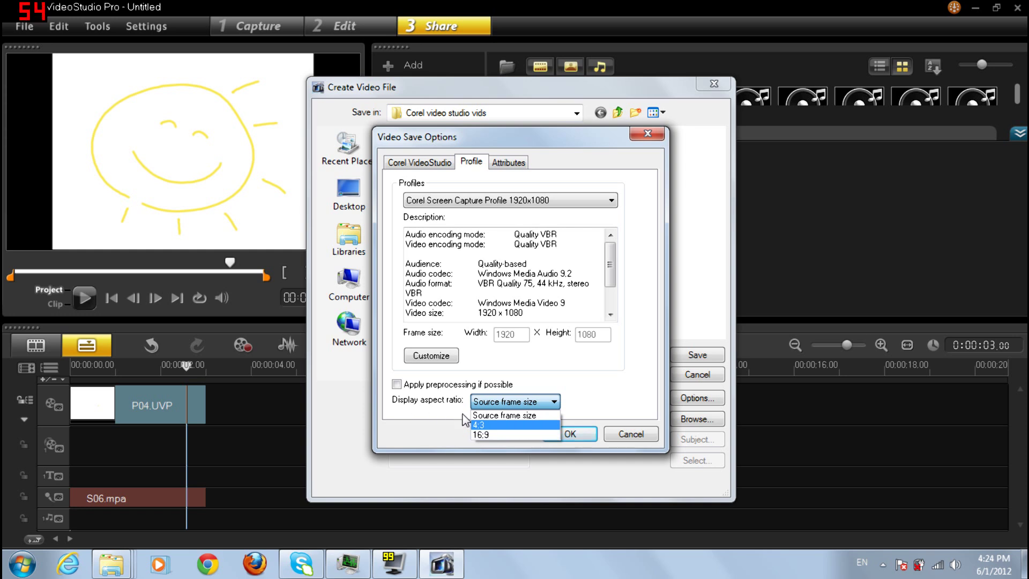
pyautogui.click(481, 434)
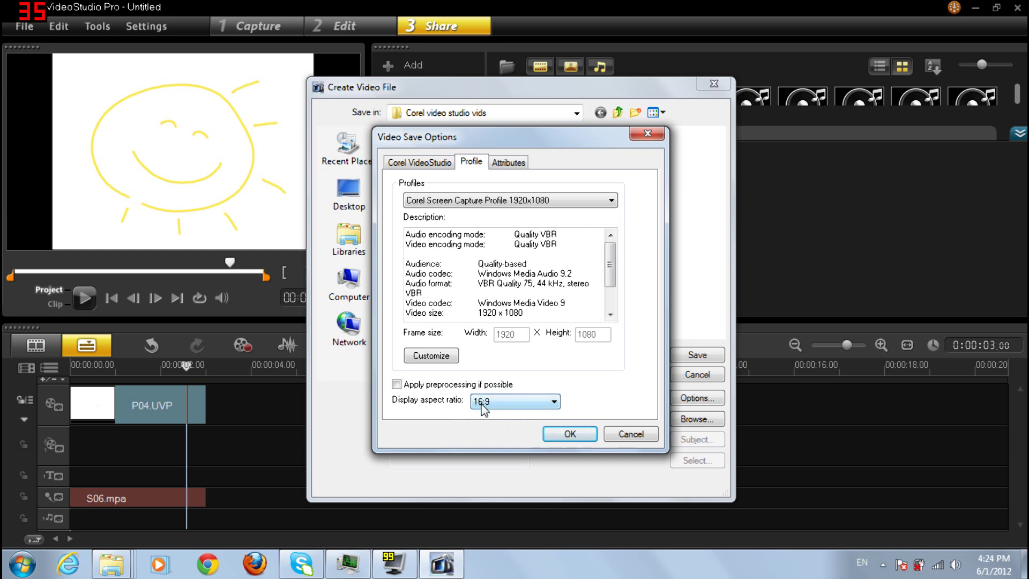
pyautogui.click(421, 161)
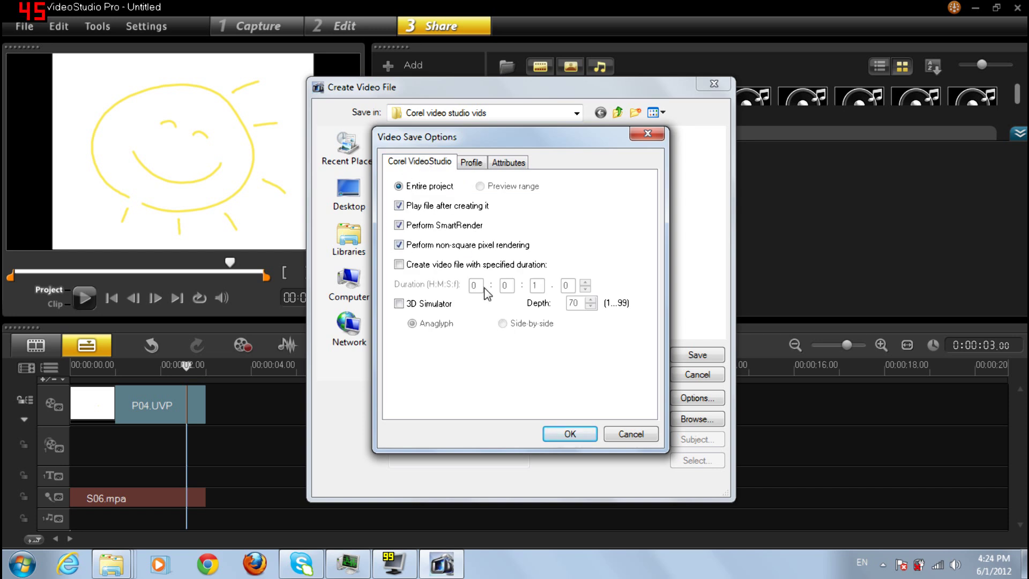
pyautogui.click(553, 443)
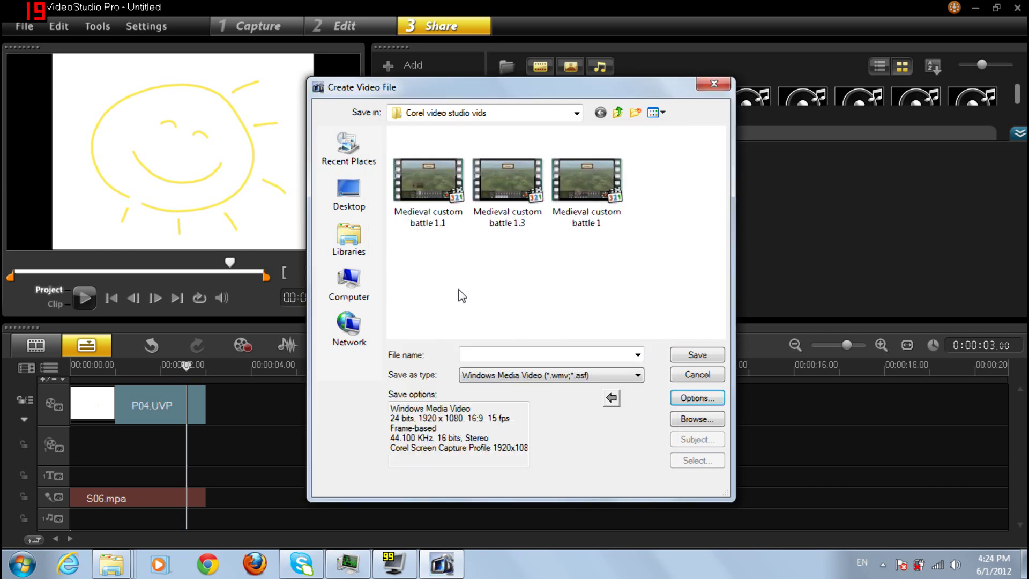
# Save the file as Video test numba 1 to render it, then pause the preview
pyautogui.write('Video test numba 1')
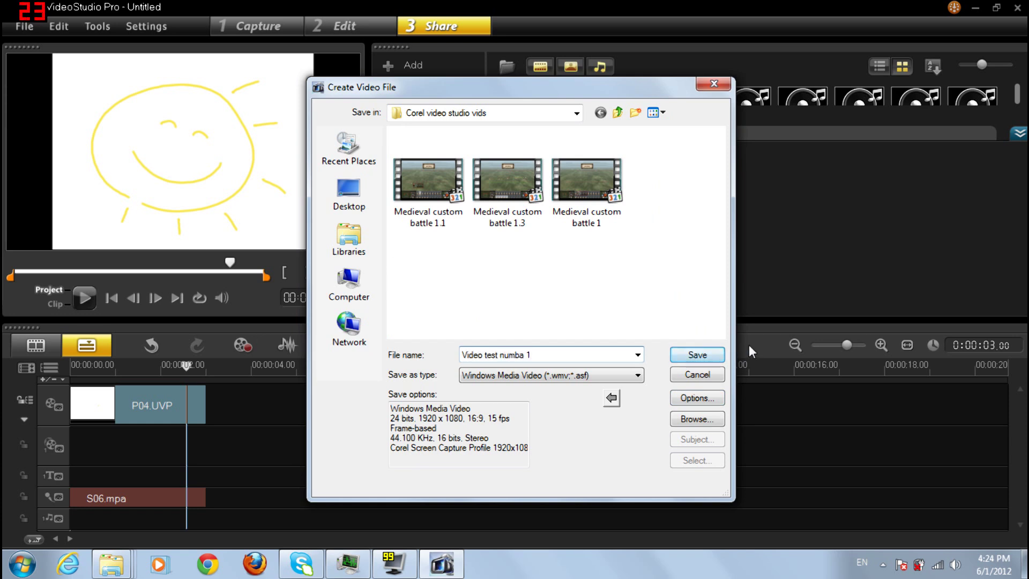
pyautogui.click(698, 356)
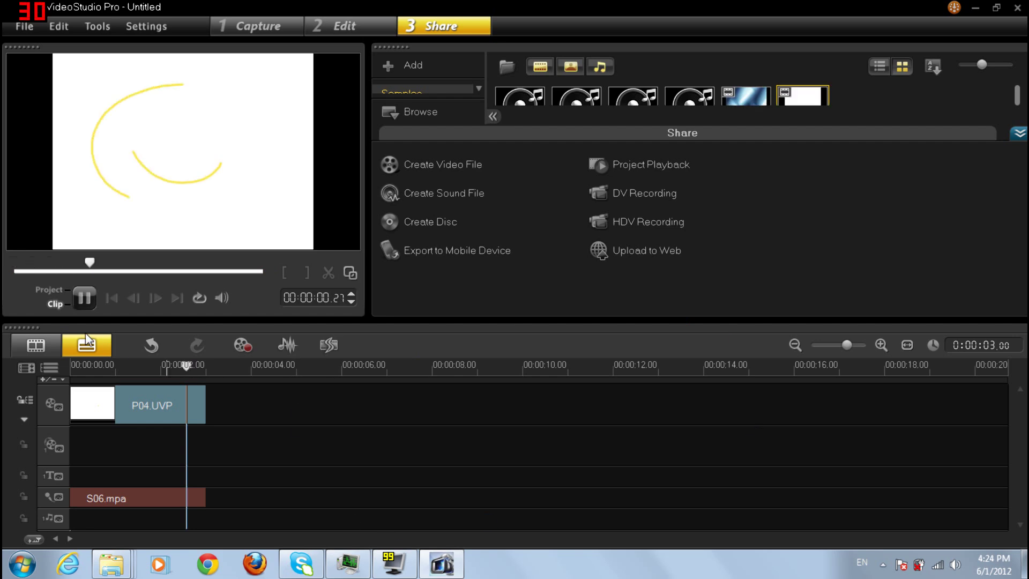
pyautogui.click(85, 299)
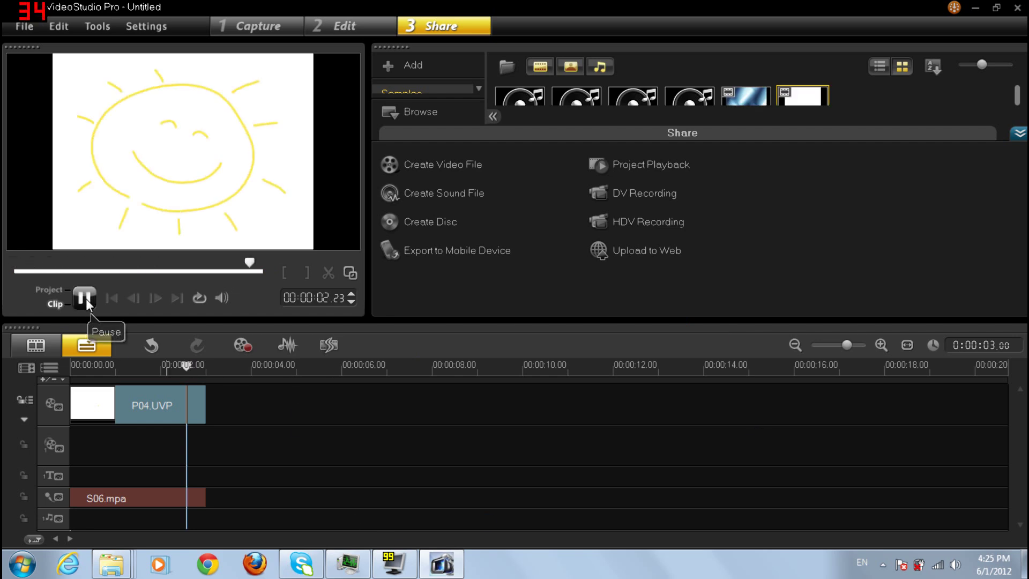
# Open Firefox at youtube.com and dismiss the add-on's user id prompt
pyautogui.click(250, 564)
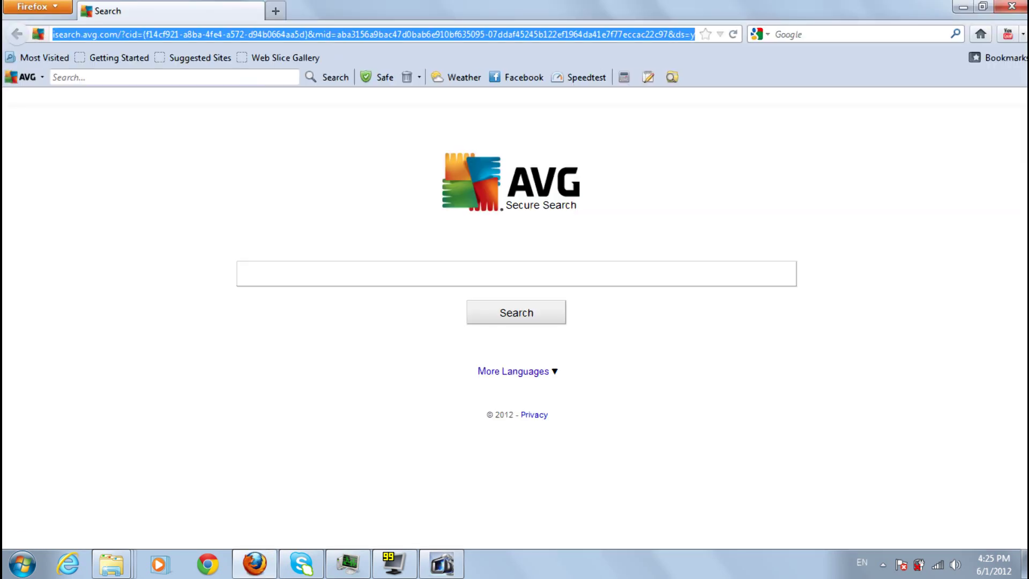
pyautogui.write('youtube.com')
pyautogui.press('Return')
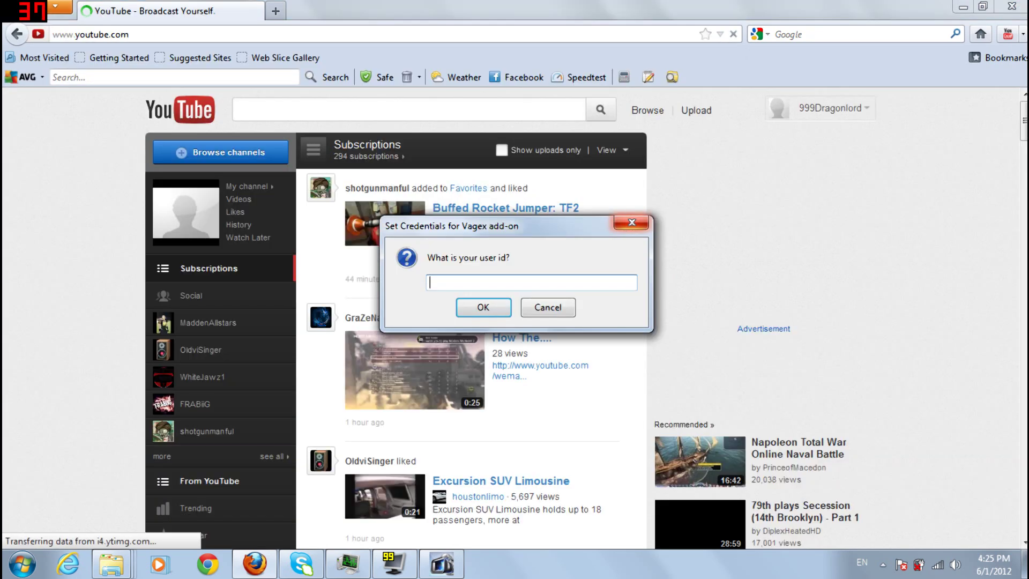
pyautogui.click(632, 222)
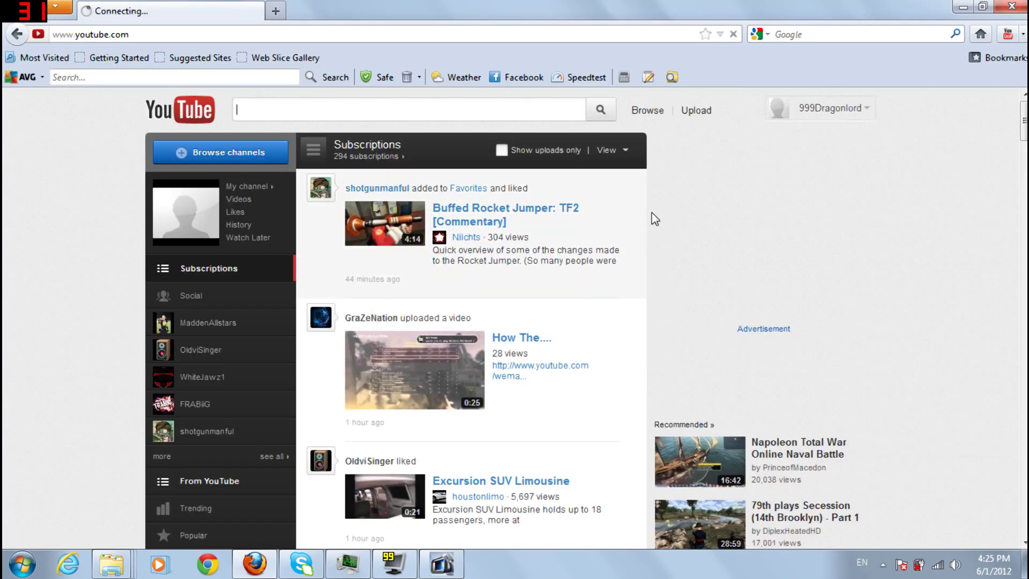
# From the upload page, pick the Video test numba 1 file from the computer
pyautogui.click(839, 114)
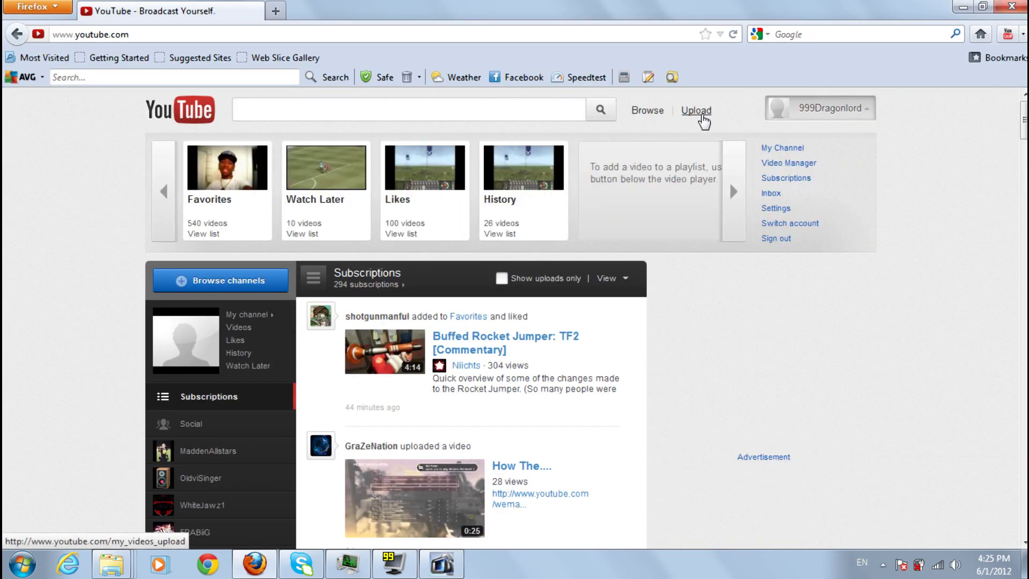
pyautogui.click(701, 115)
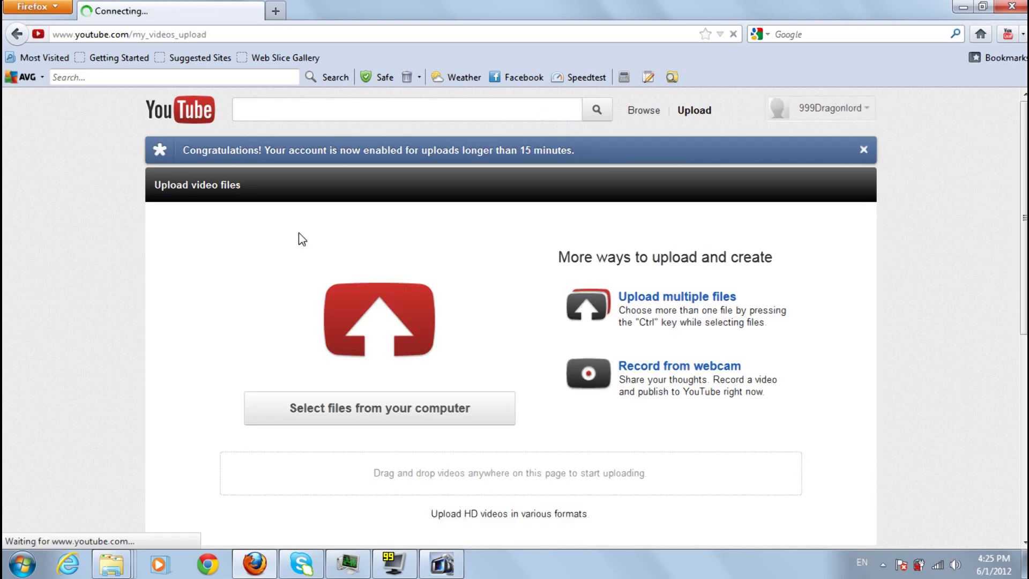
pyautogui.click(389, 422)
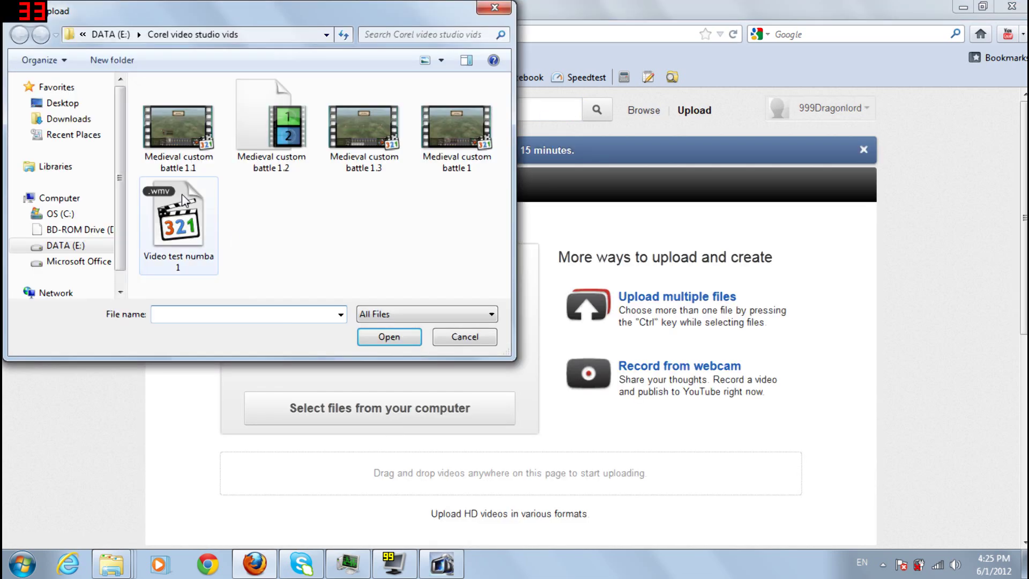
pyautogui.click(159, 238)
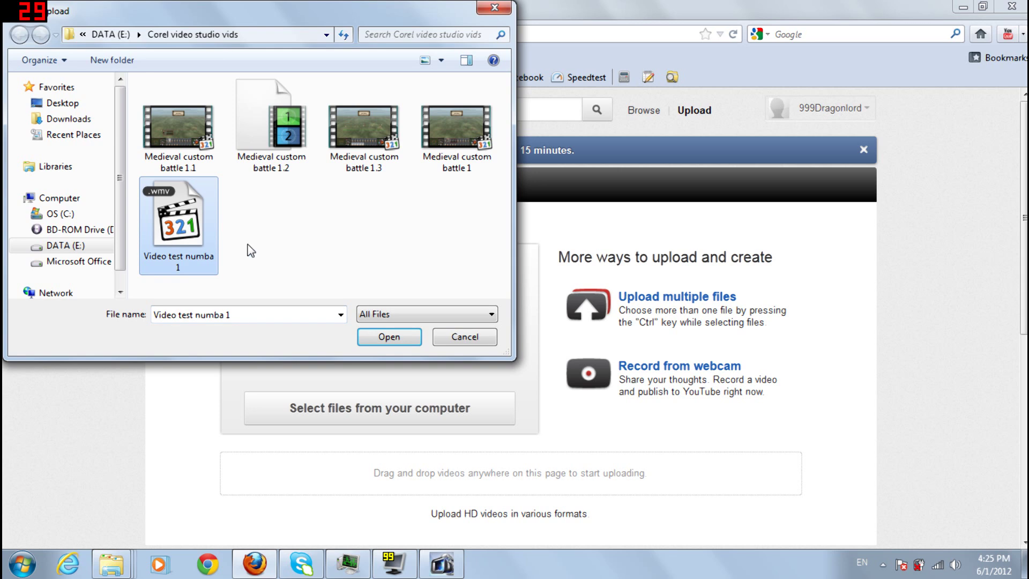
# Start the upload and replace the video title with Test
pyautogui.click(387, 344)
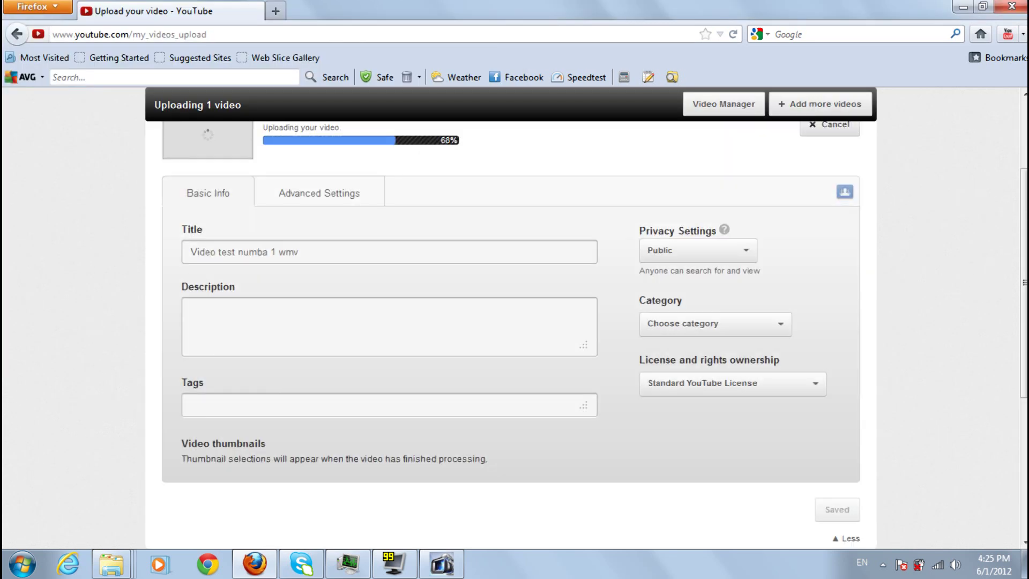
pyautogui.hotkey('ctrl', 'shift', 'Left')
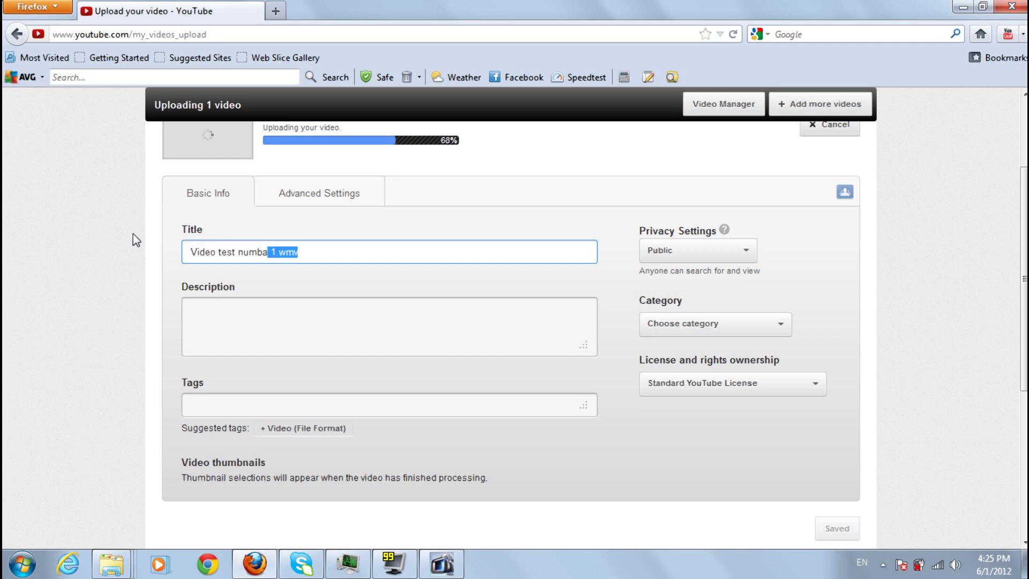
pyautogui.press('End')
pyautogui.hotkey('shift', 'Home')
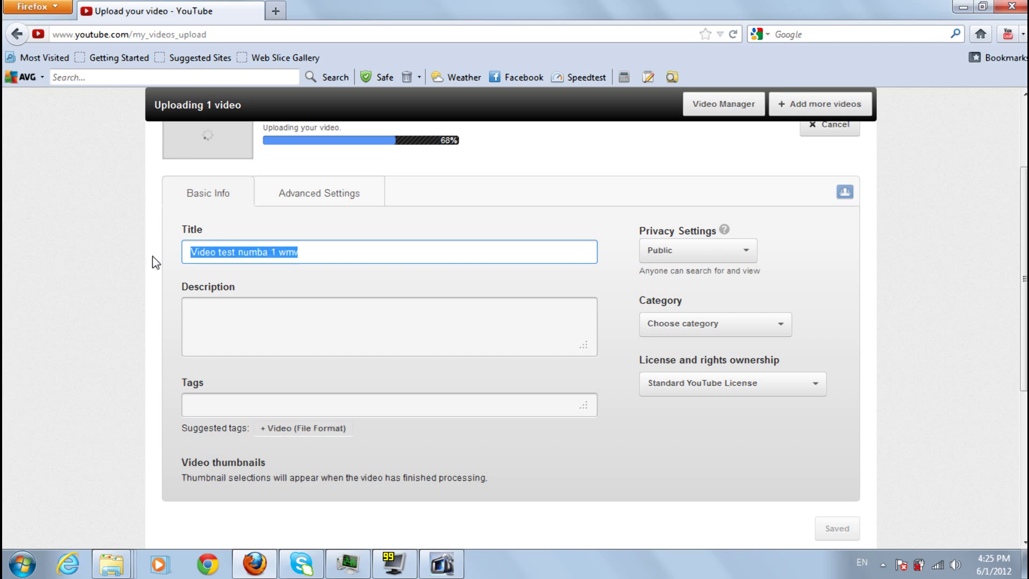
pyautogui.write('Test')
# Enter test as the description, move to tags, and bring up the youtu.be link's menu
pyautogui.press('Tab')
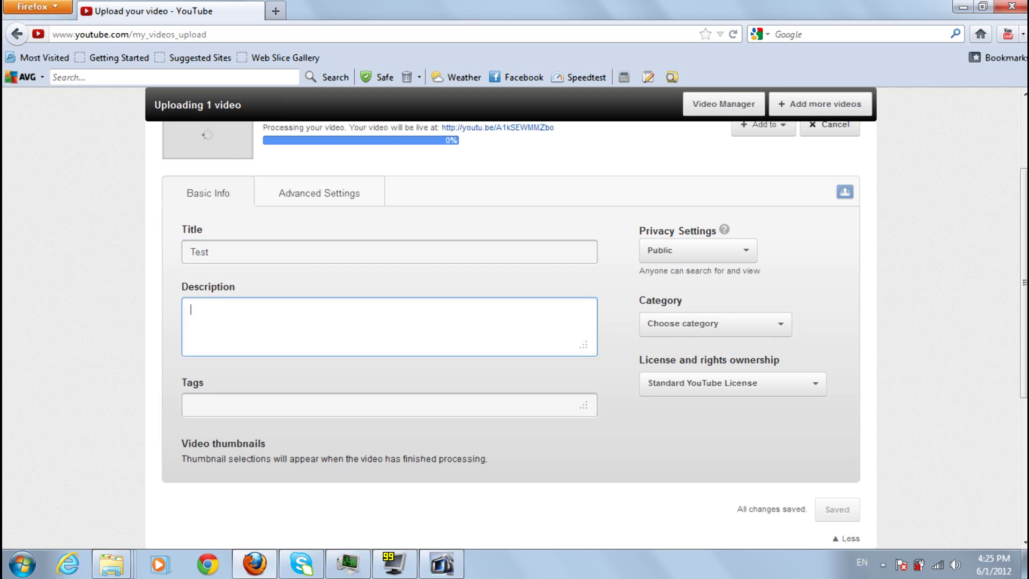
pyautogui.write('test')
pyautogui.click(224, 399)
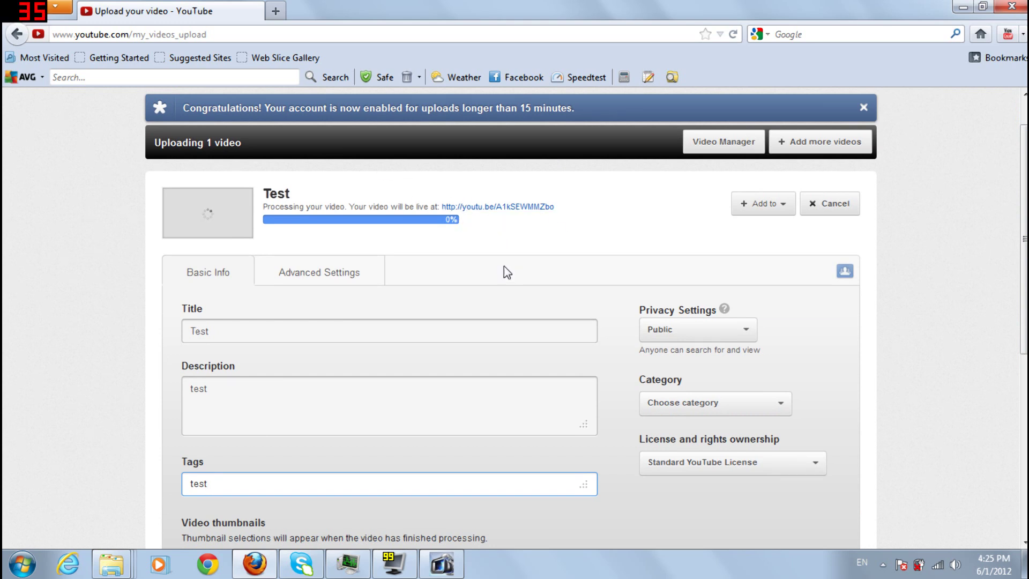
pyautogui.rightClick(473, 209)
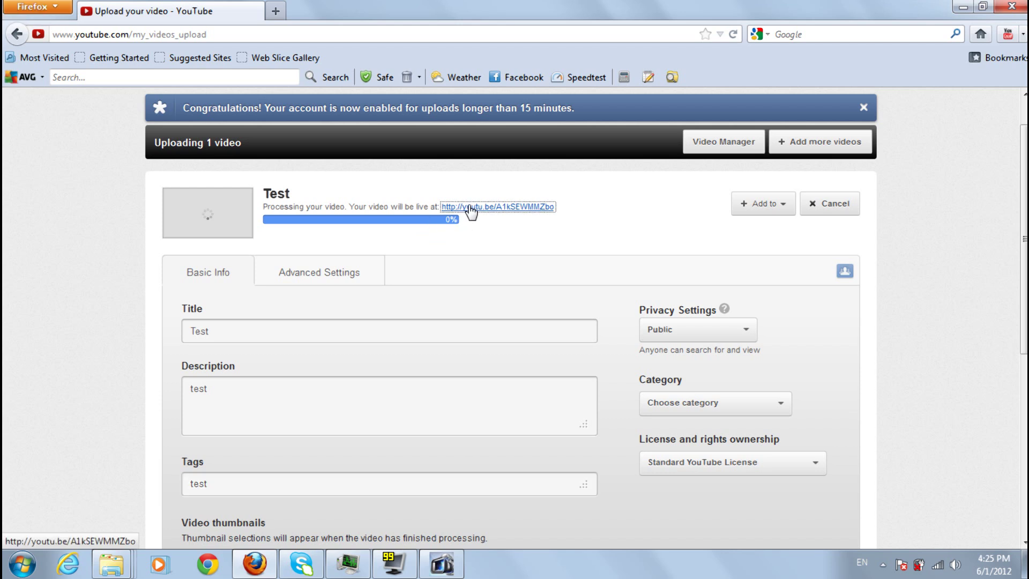
pyautogui.press('Escape')
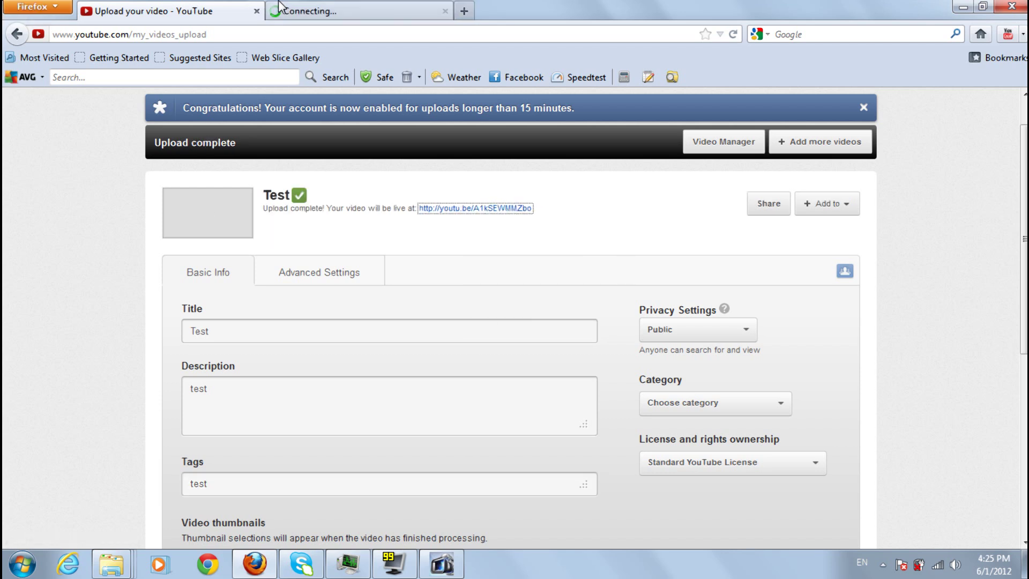
# Switch to the watch-page tab, view its quality choices, and close that tab
pyautogui.click(282, 10)
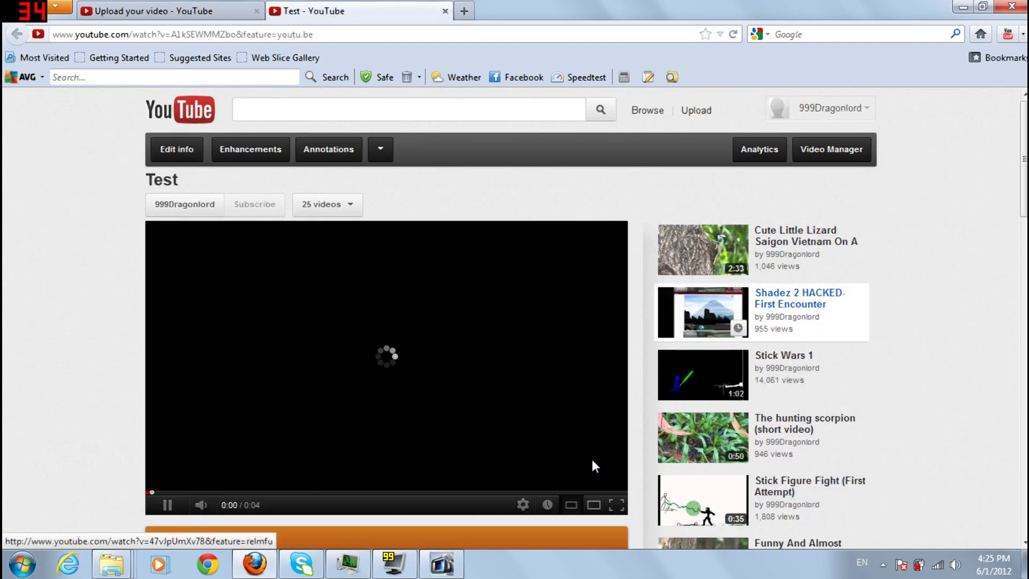
pyautogui.click(525, 509)
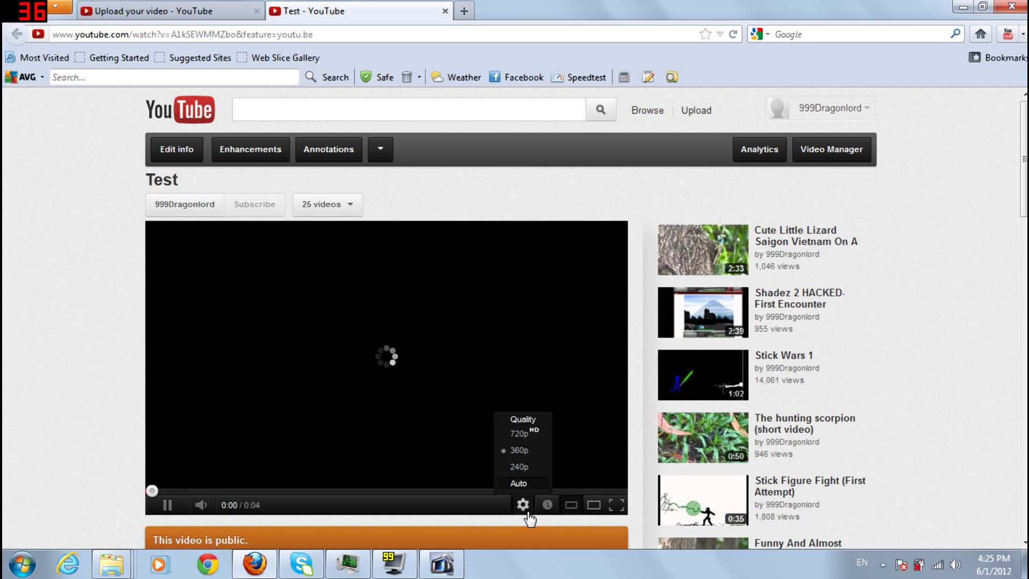
pyautogui.click(445, 10)
# Reopen the Test video's watch page, pause it, and check the 1080p and 720p quality options
pyautogui.click(434, 209)
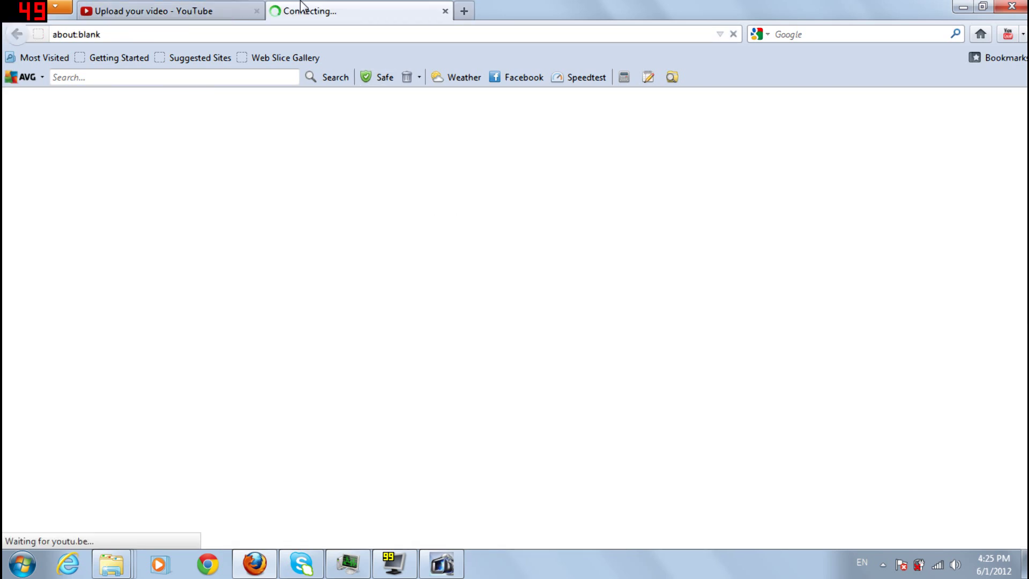
pyautogui.scroll(-4, 64, 278)
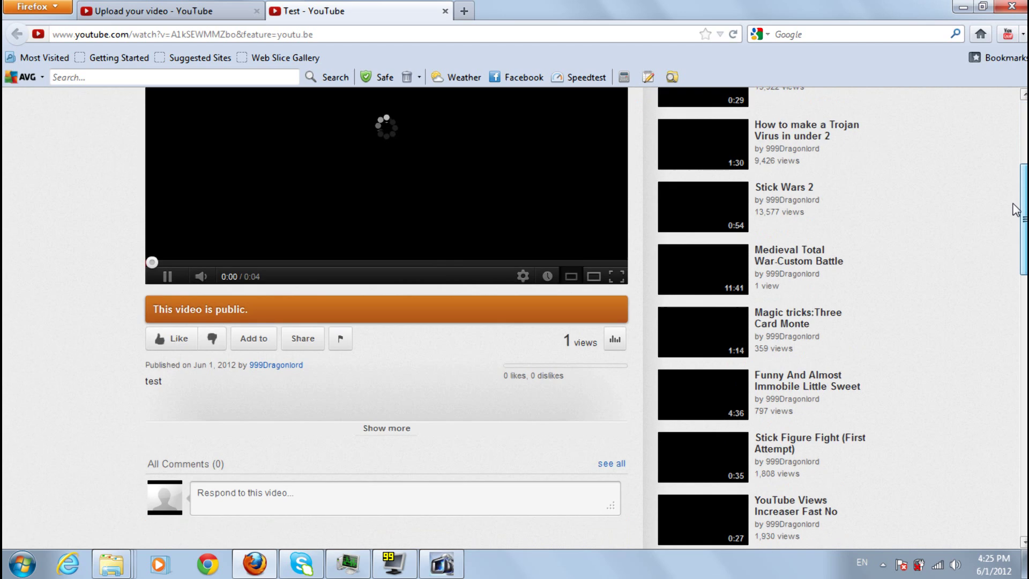
pyautogui.click(156, 279)
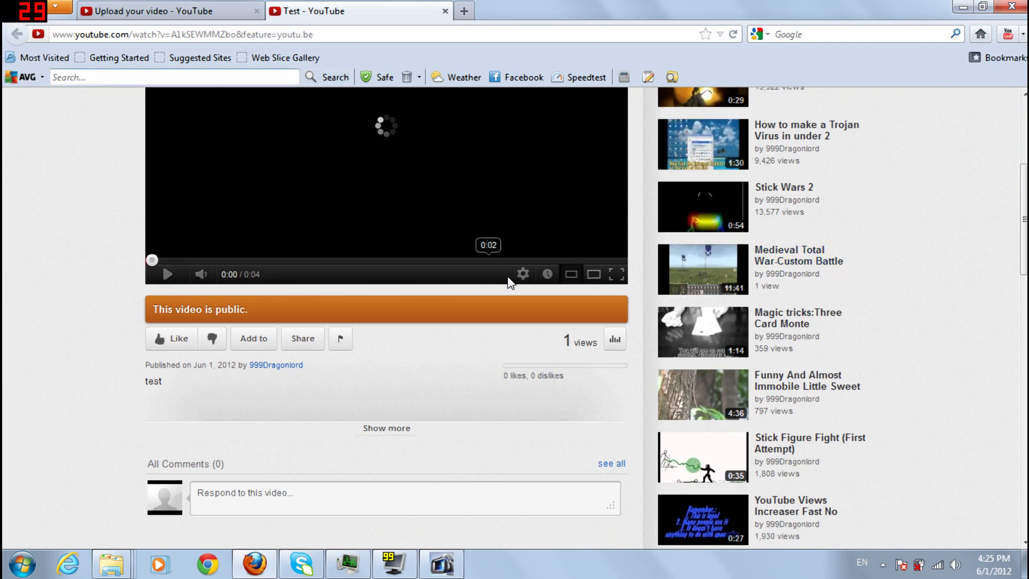
pyautogui.click(126, 8)
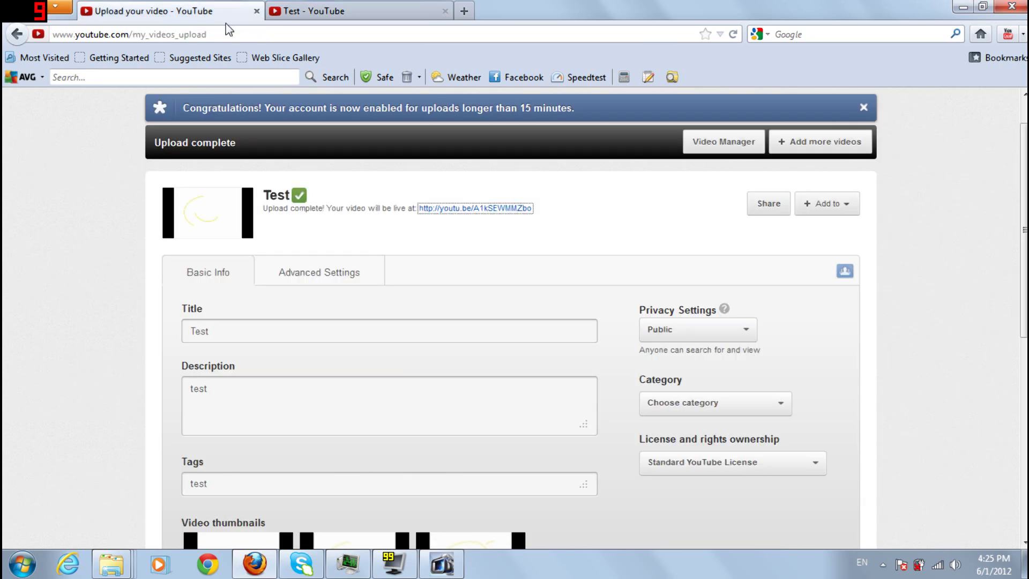
pyautogui.click(387, 7)
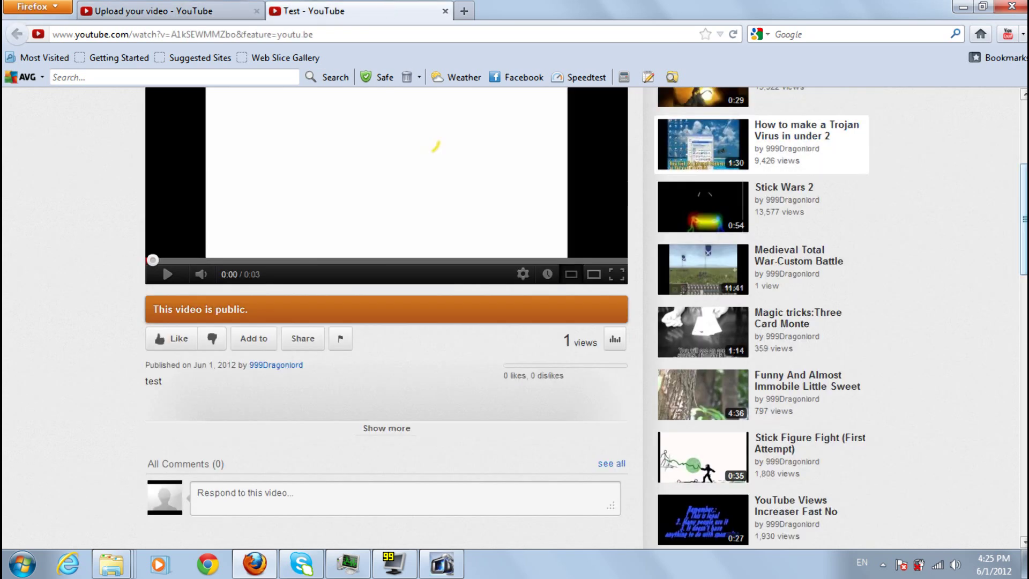
pyautogui.click(523, 405)
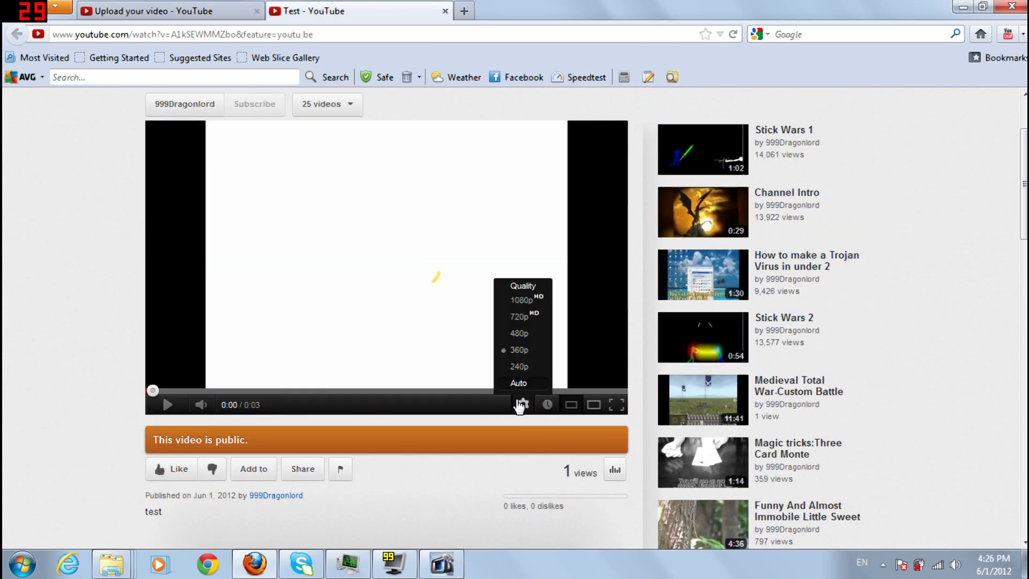
pyautogui.scroll(3, 978, 218)
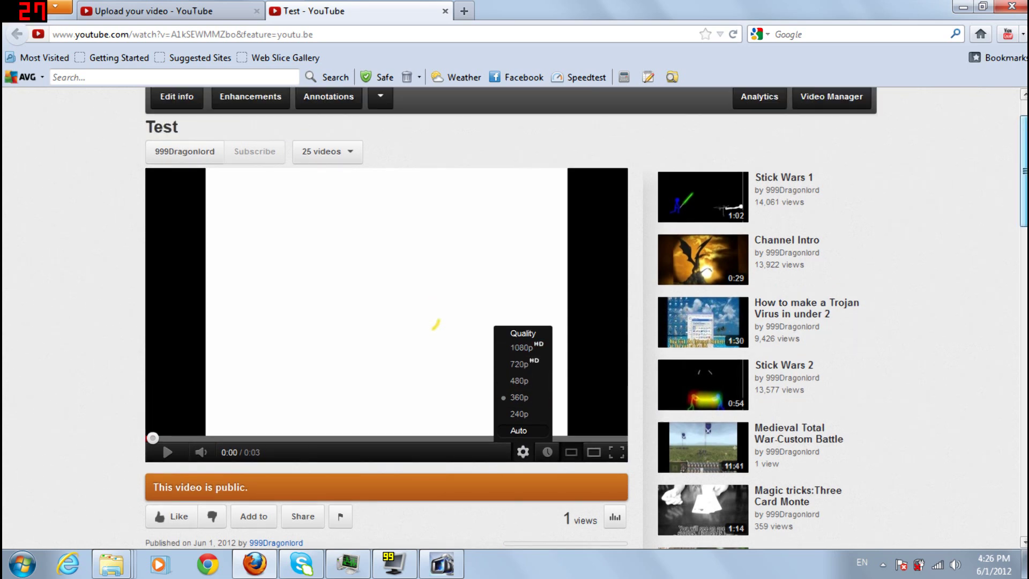
# Open Video Manager to see the Test upload marked HD, then show the desktop
pyautogui.click(823, 107)
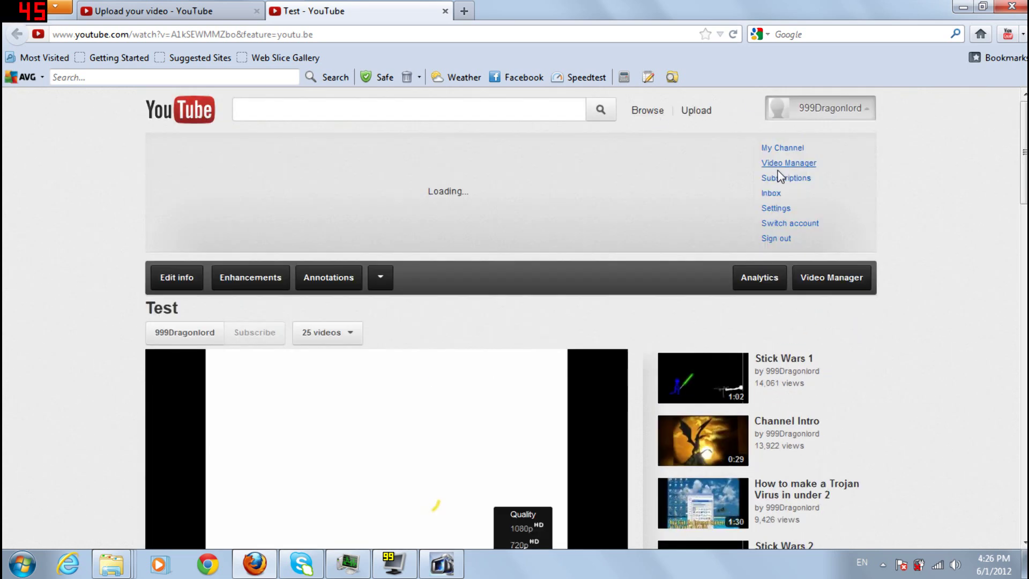
pyautogui.click(773, 164)
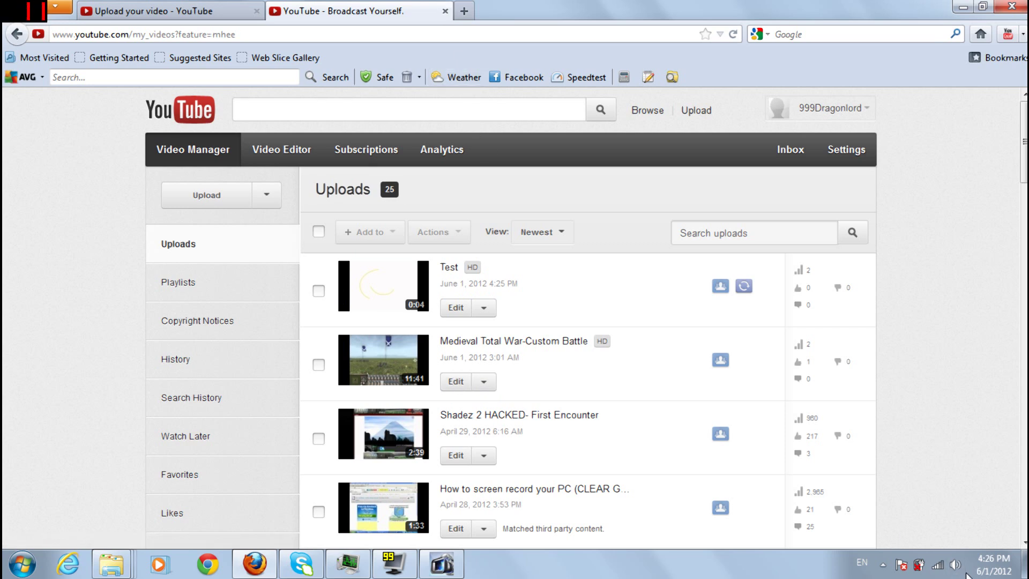
pyautogui.click(1025, 563)
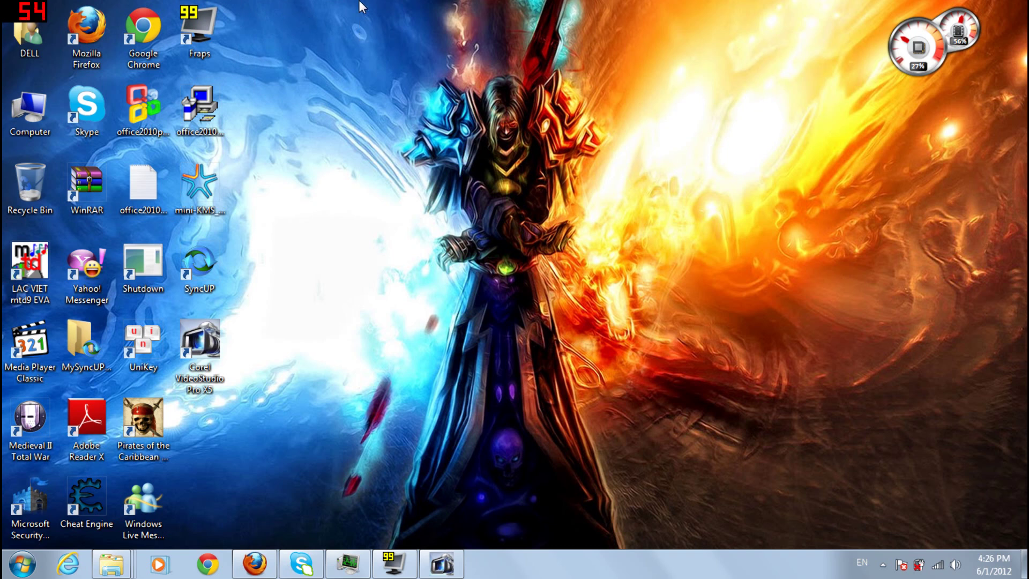
pyautogui.moveTo(220, 53); pyautogui.dragTo(261, 60)
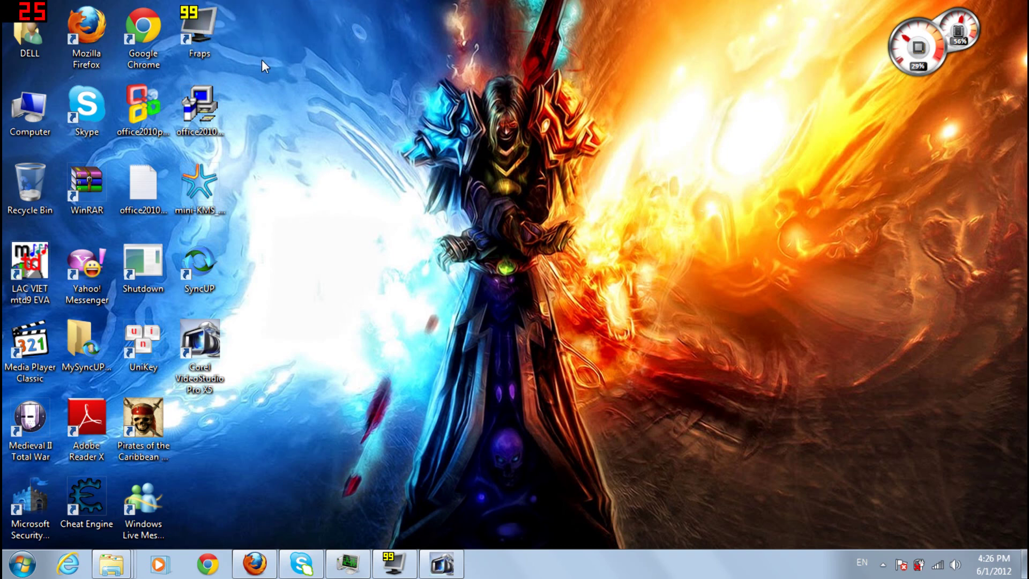